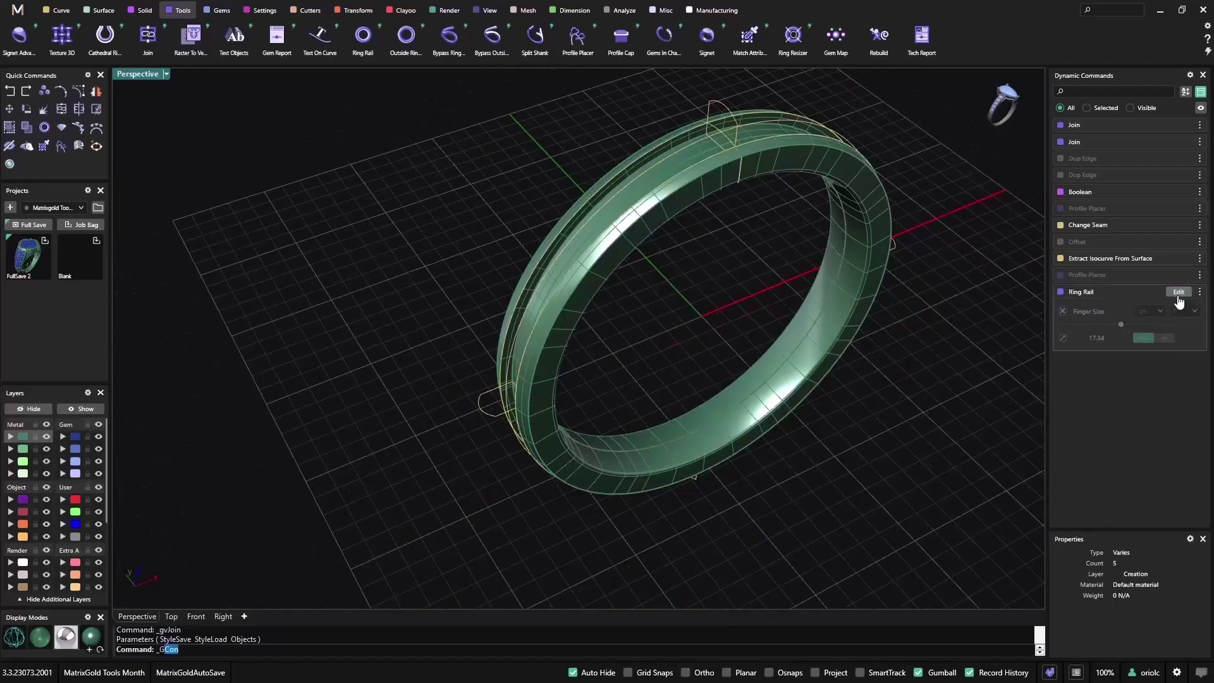
Change the ring rail's finger size to US 9
left_click(1183, 311)
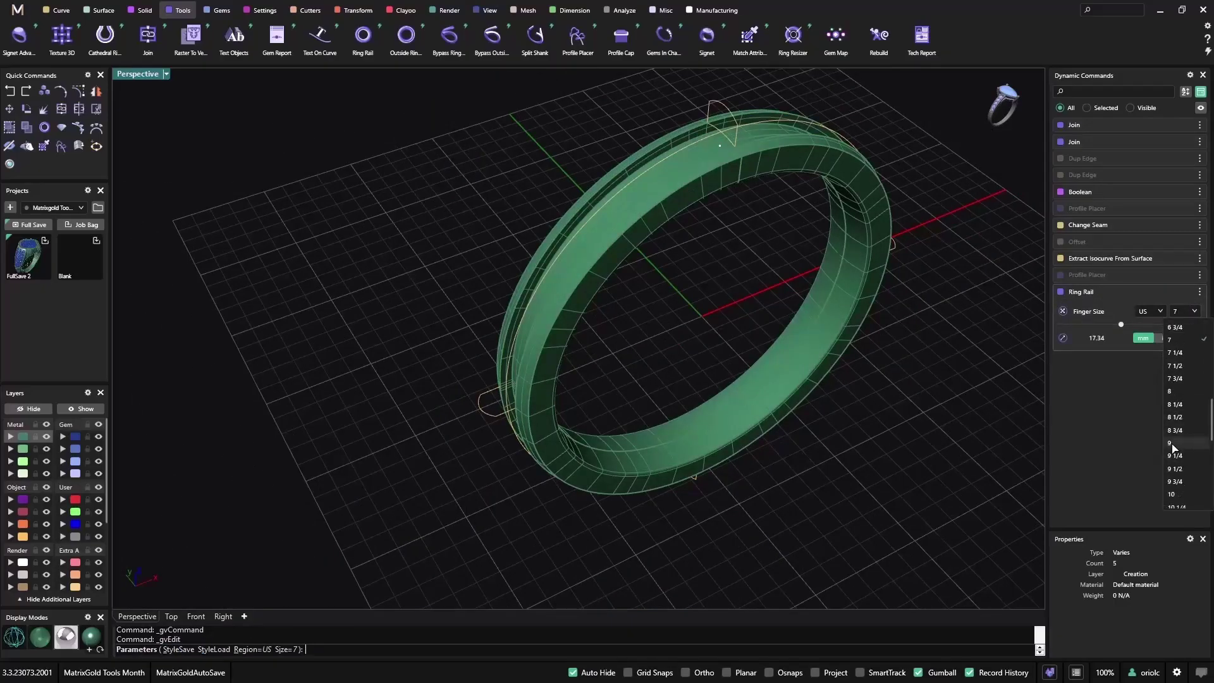
left_click(1177, 443)
right_click_drag(967, 321, 832, 341)
scroll(91, 42, "down", 1)
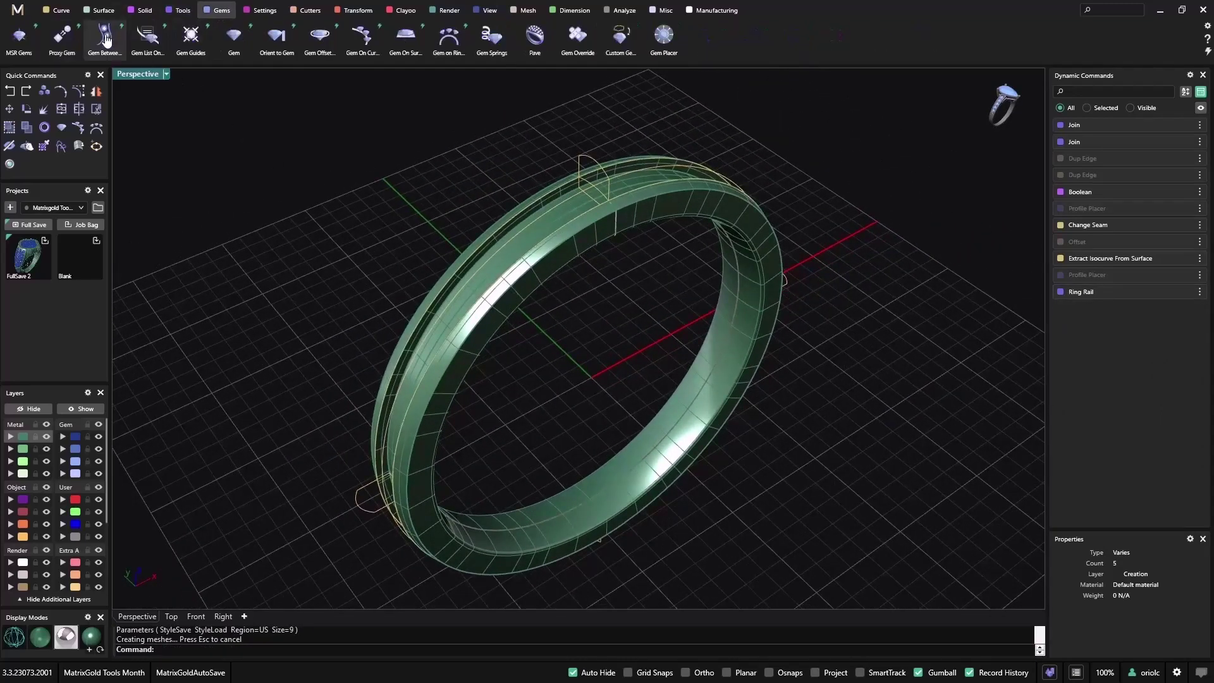
Create a Gem Between 2 Curves row along the channel's edge curves, using the ring band as its surface
left_click(107, 39)
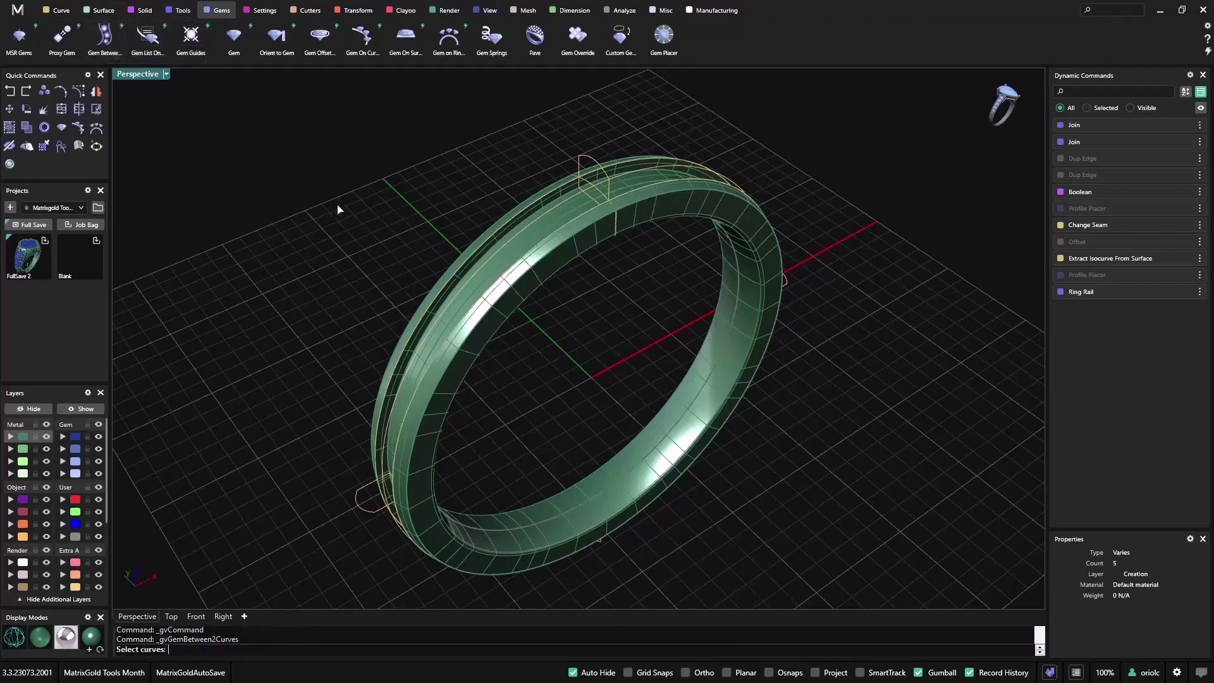
left_click(538, 241)
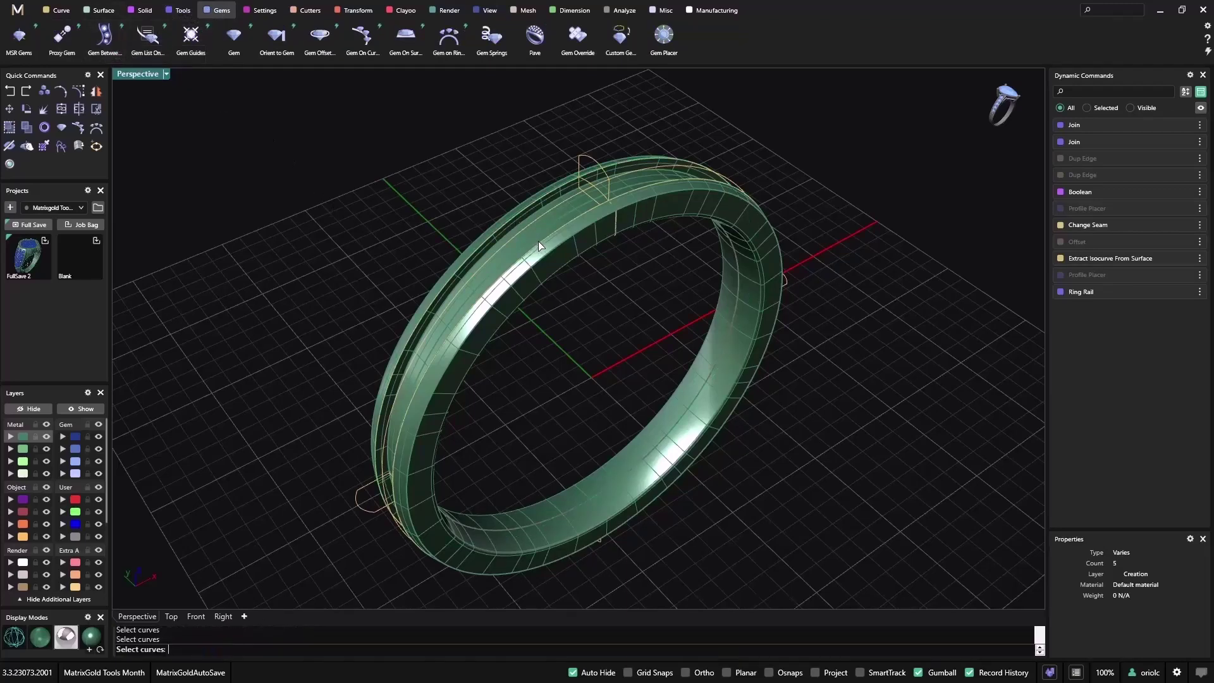
right_click_drag(648, 289, 414, 264)
scroll(414, 264, "up", 5)
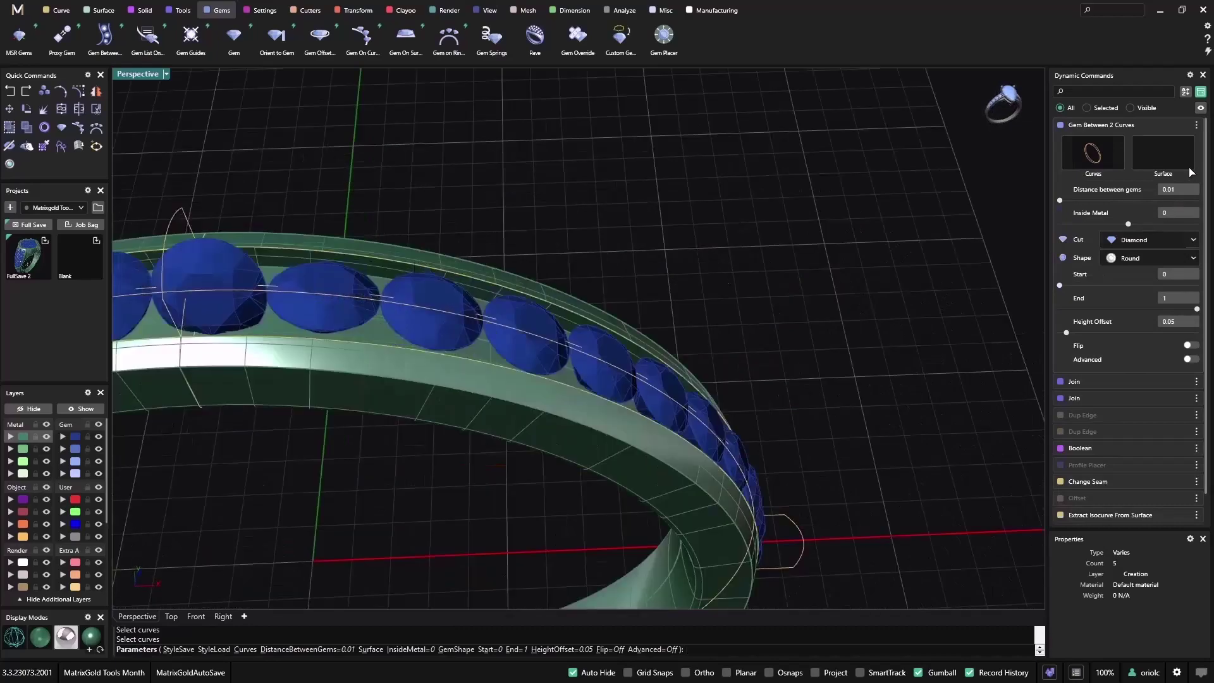
left_click(1167, 155)
left_click(380, 332)
Try height offsets of 0.1, -0.1 and -0.15 for the gem row, keeping the End value at 1
scroll(429, 250, "down", 6)
mouse_move(443, 249)
right_mouse_down()
mouse_move(508, 244)
mouse_move(568, 210)
mouse_move(511, 248)
mouse_move(439, 244)
right_mouse_up()
scroll(558, 216, "down", 2)
scroll(529, 224, "up", 3)
mouse_move(495, 284)
right_mouse_down()
mouse_move(575, 271)
mouse_move(512, 277)
right_mouse_up()
scroll(482, 282, "up", 5)
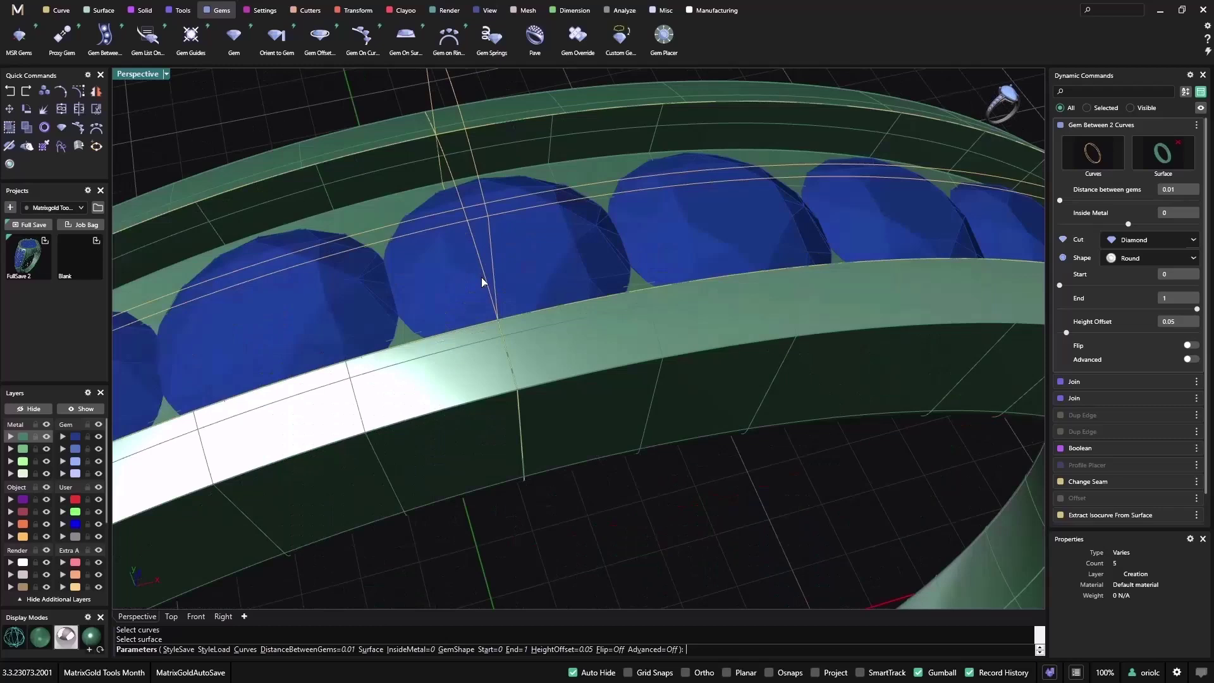
key("Tab")
left_click(1173, 300)
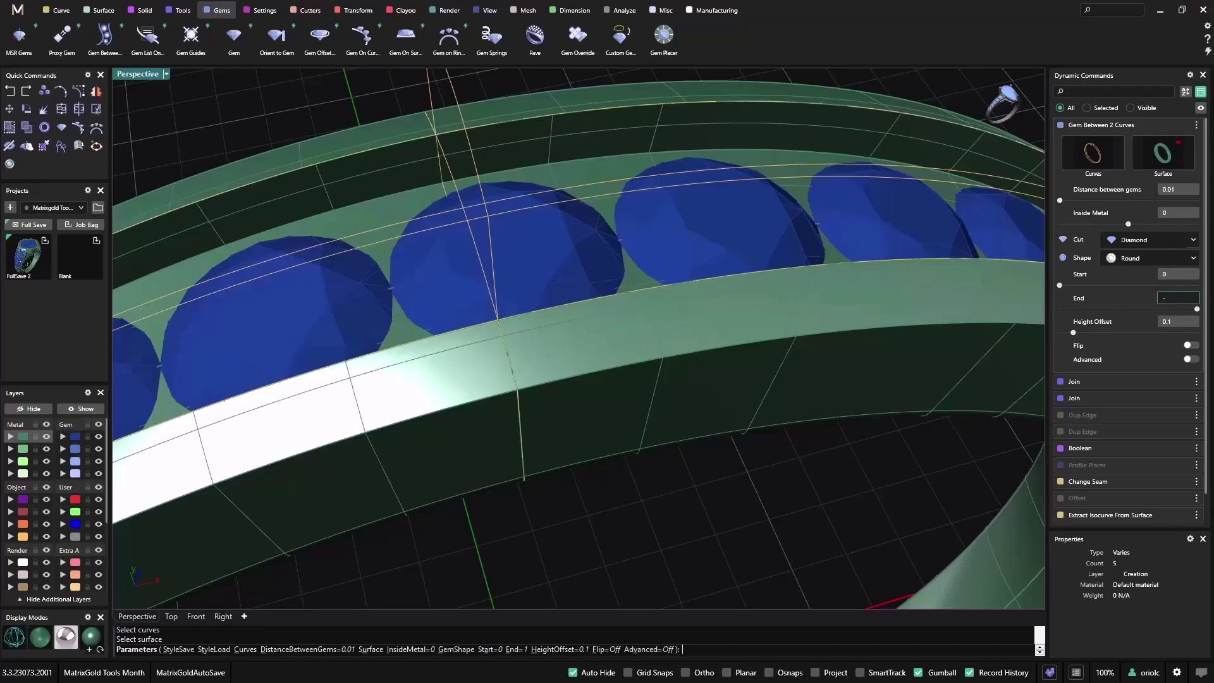
key("Tab")
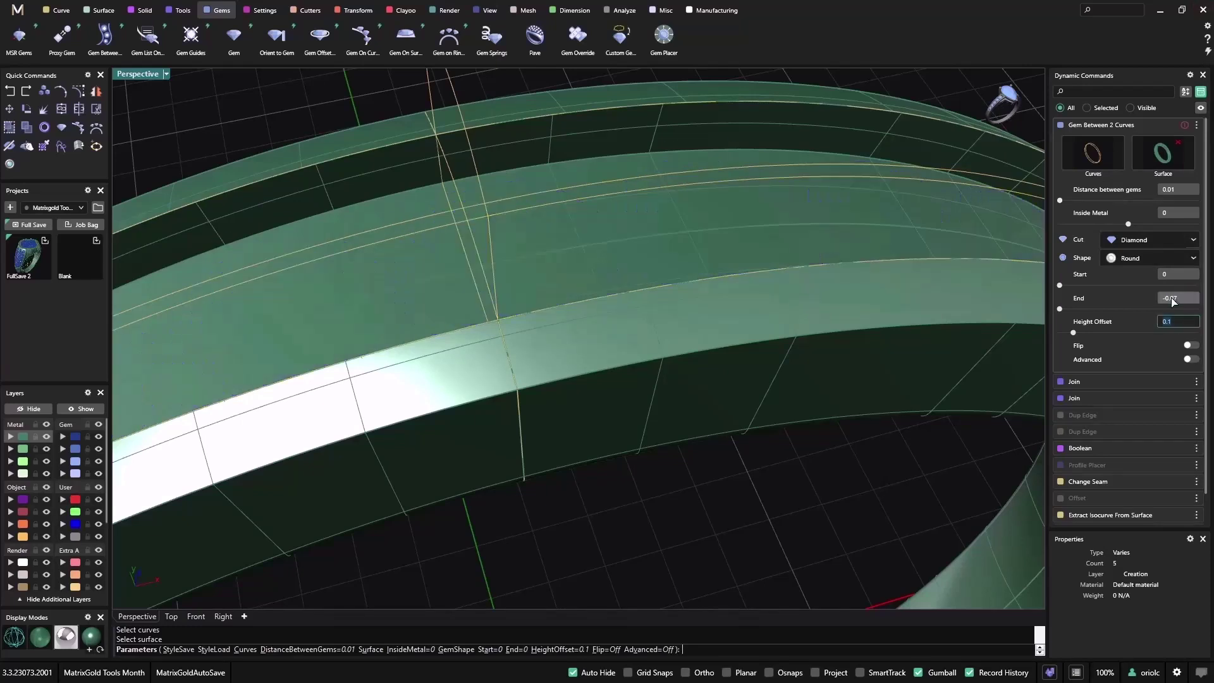
left_click(1176, 323)
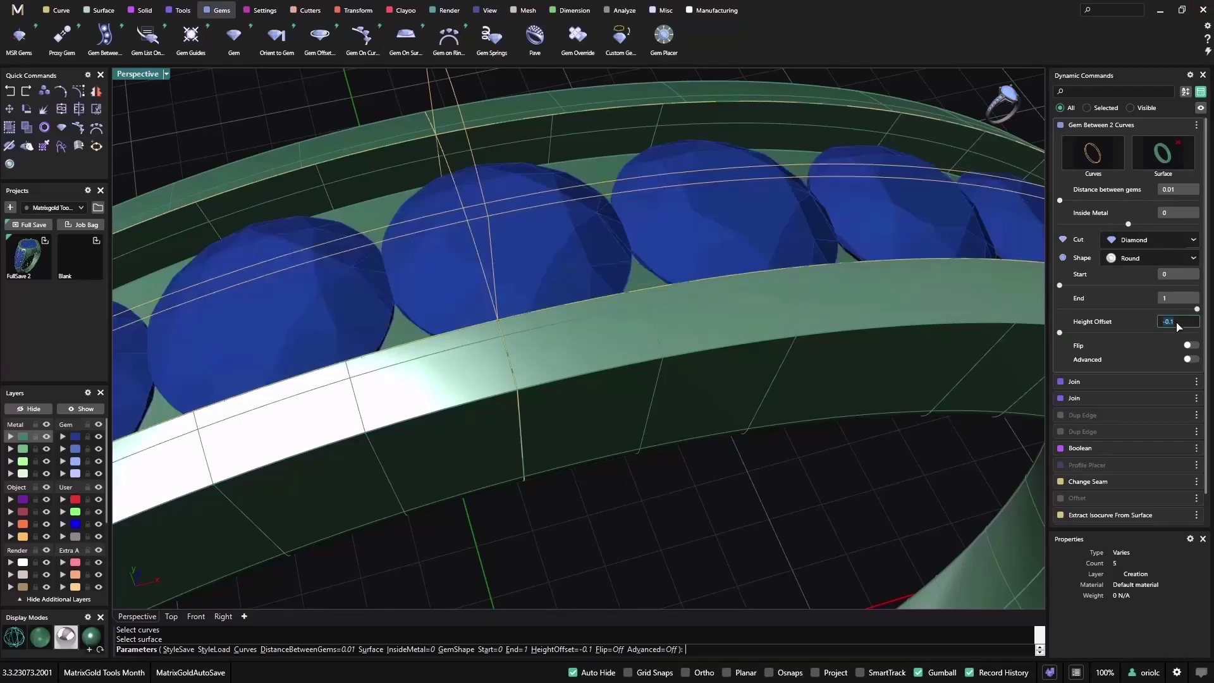
type("-0.15")
key("Return")
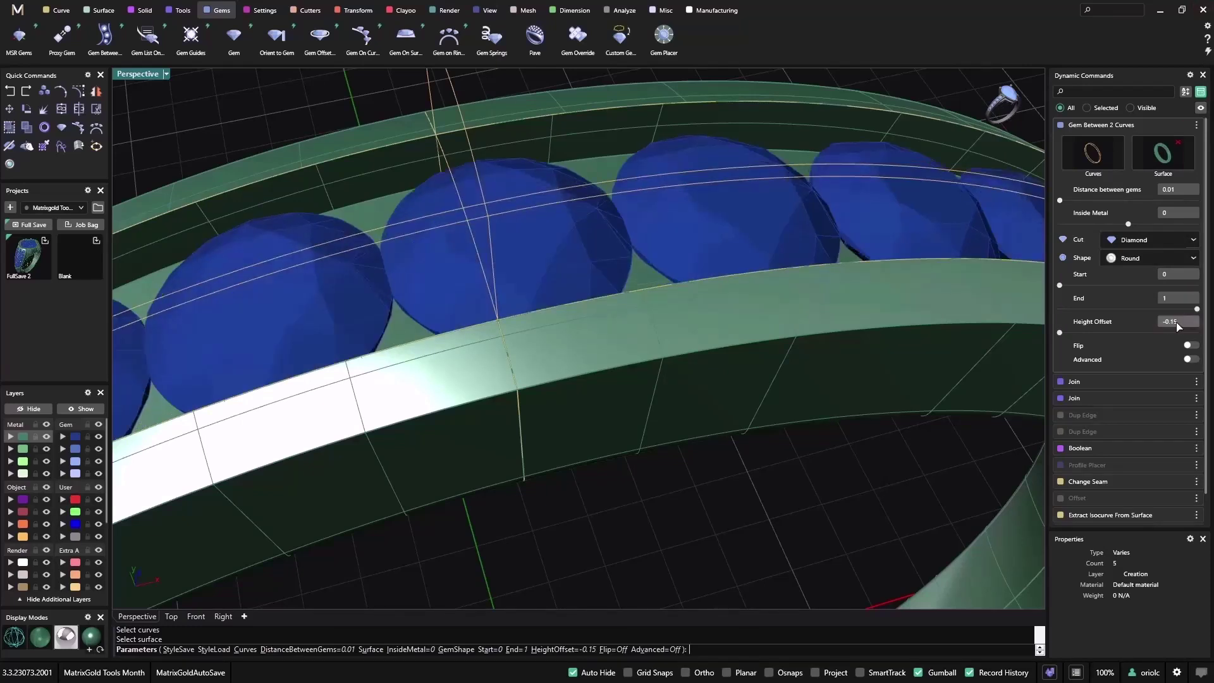
Set the gem row's height offset to -0.2 and complete the gem placement
scroll(485, 212, "down", 12)
right_click_drag(485, 211, 518, 279)
scroll(518, 268, "up", 10)
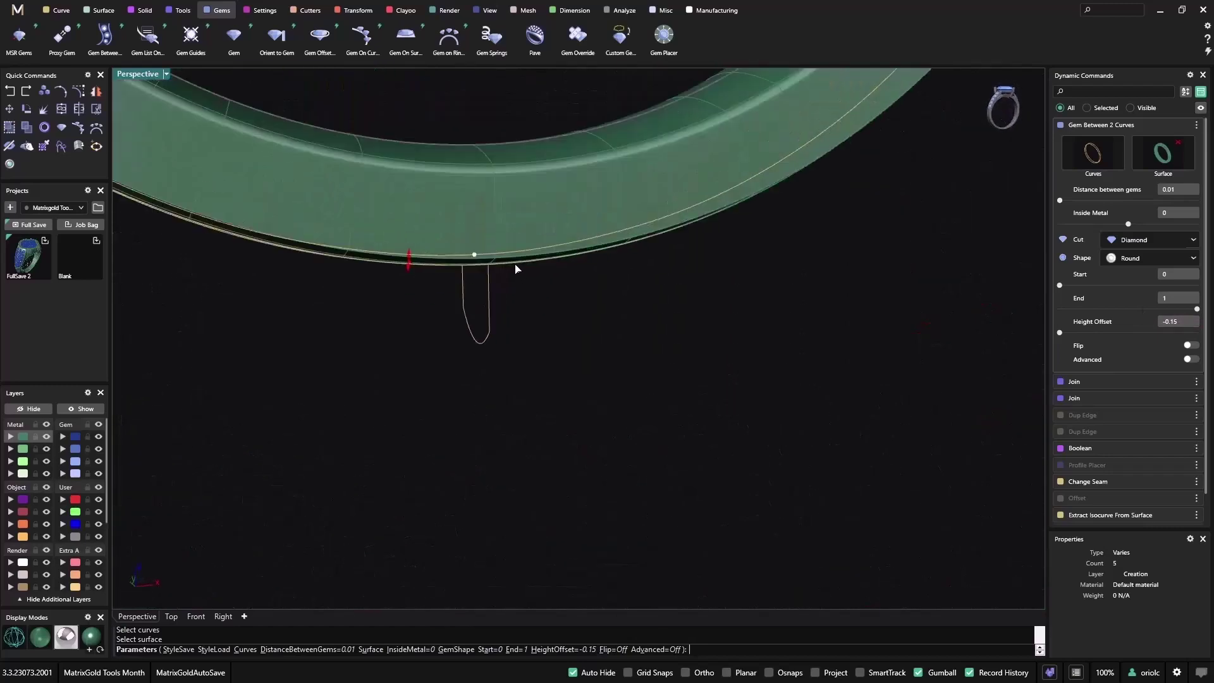
scroll(351, 253, "up", 4)
left_click(1176, 321)
type("-0.2")
key("Return")
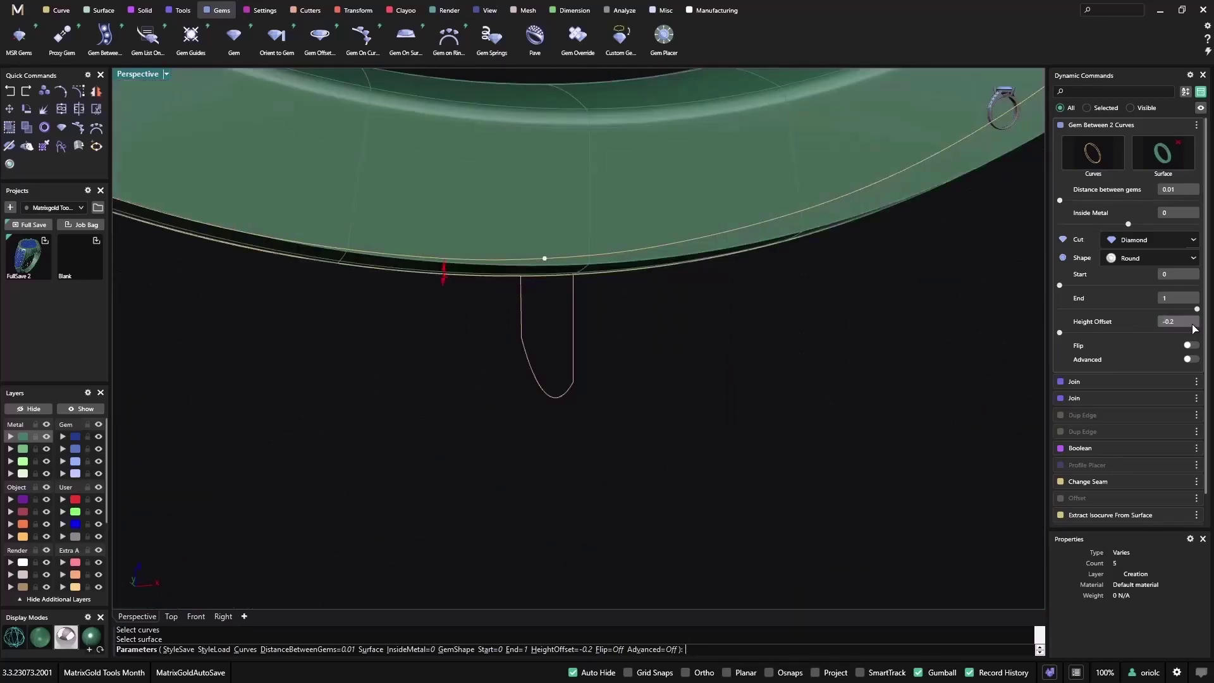
scroll(482, 207, "down", 6)
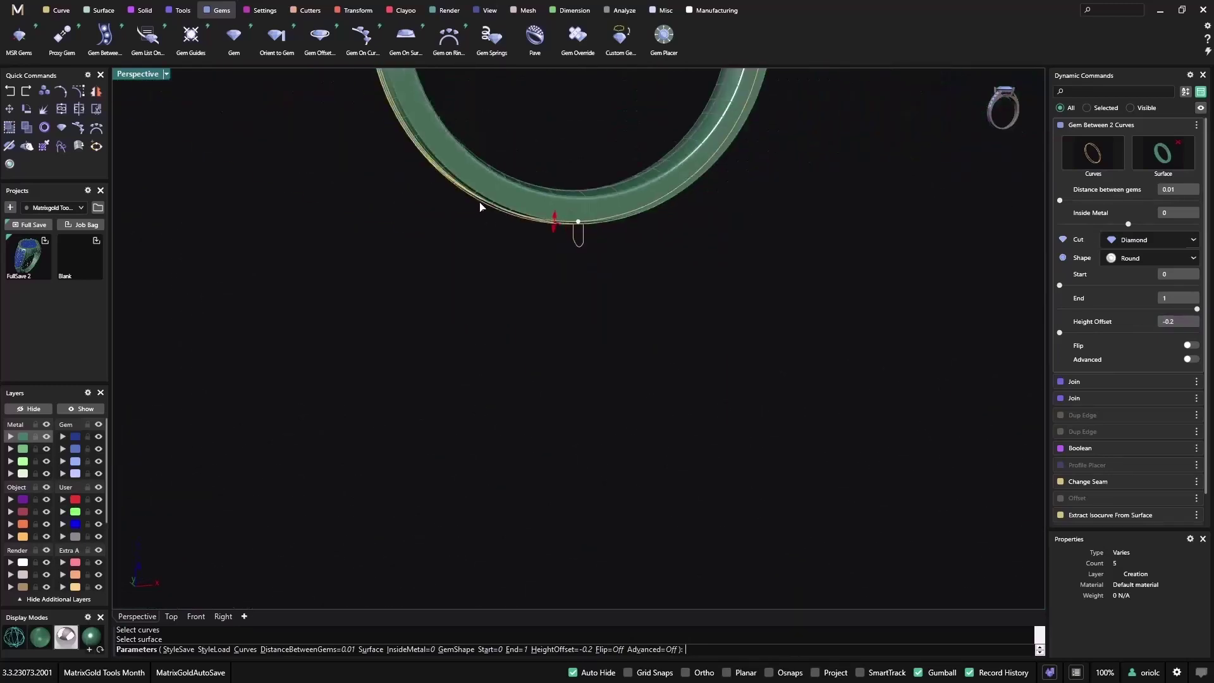
right_click(574, 127)
Examine how the gems sit in the channel around the whole ring
scroll(556, 291, "up", 10)
right_click_drag(537, 130, 711, 254)
scroll(556, 291, "down", 8)
scroll(725, 256, "down", 10)
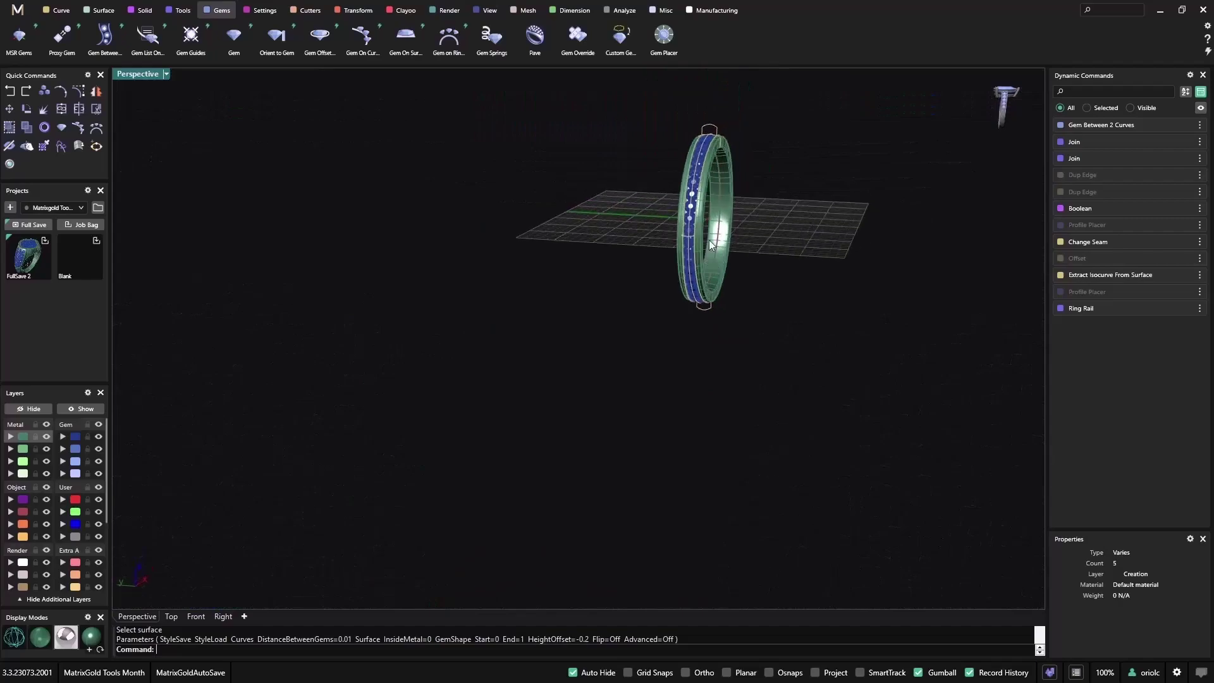
right_click_drag(783, 225, 693, 180)
scroll(534, 305, "up", 3)
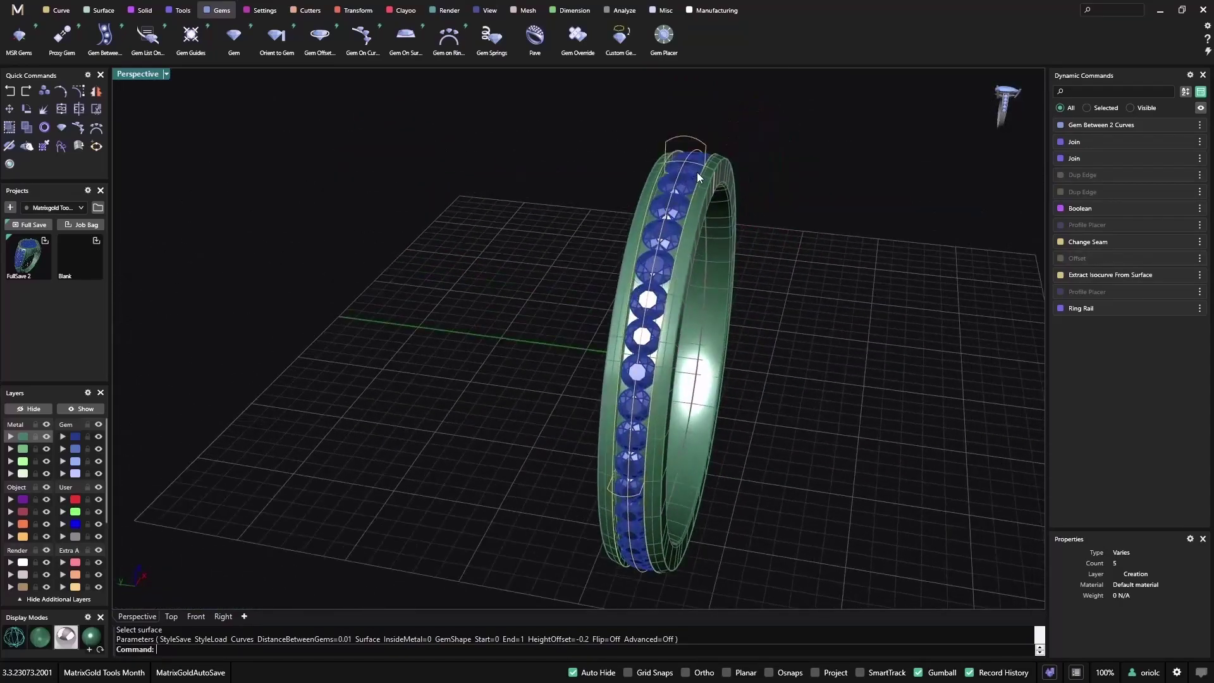
right_click_drag(714, 240, 675, 412)
scroll(529, 405, "up", 4)
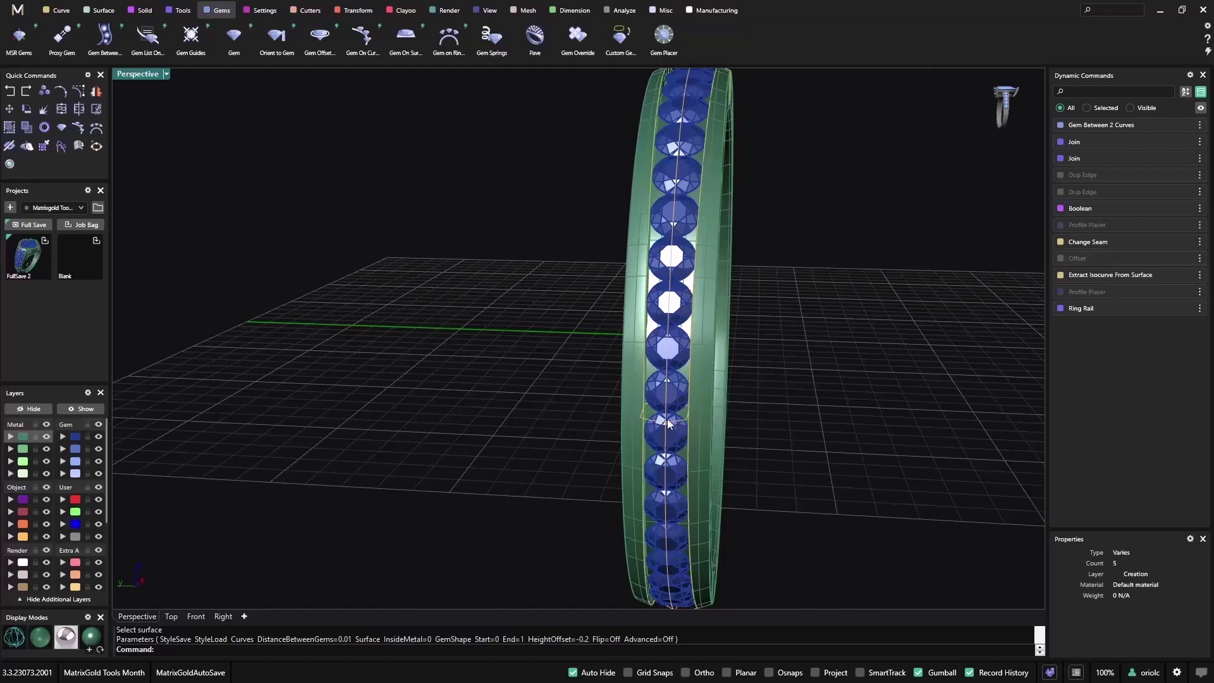
Reopen the gem row for editing and try inside-metal values of 0.4 and 0.04
left_click(693, 412)
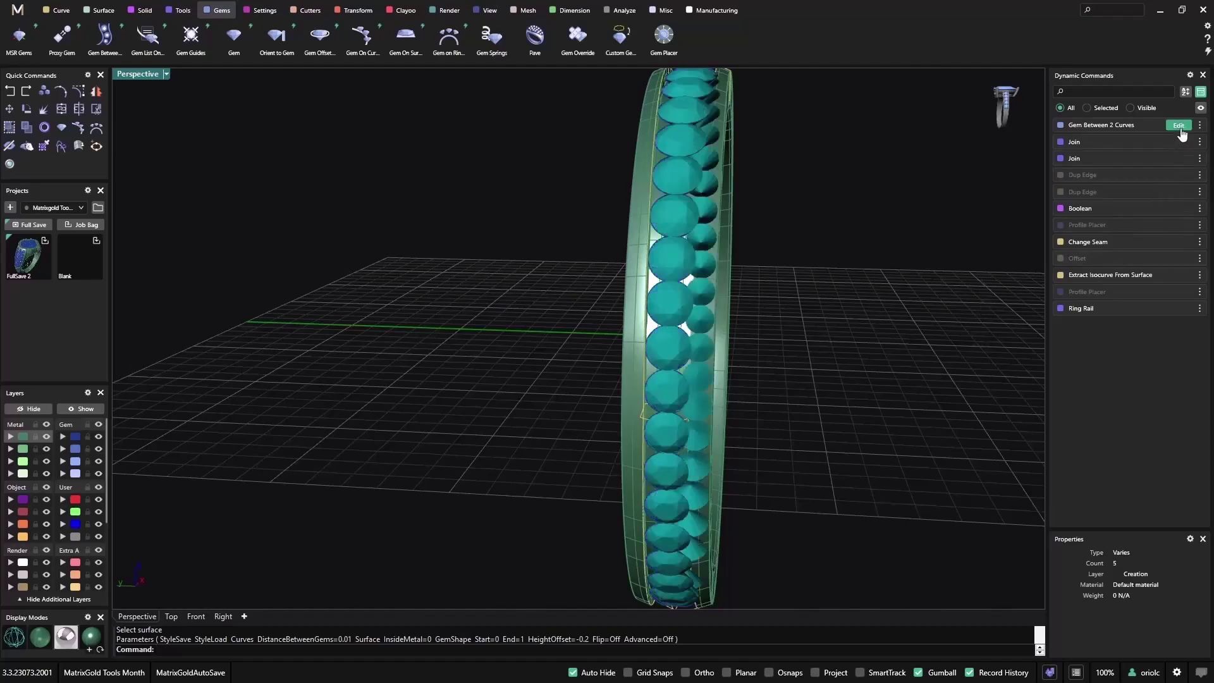
right_click_drag(830, 250, 898, 234)
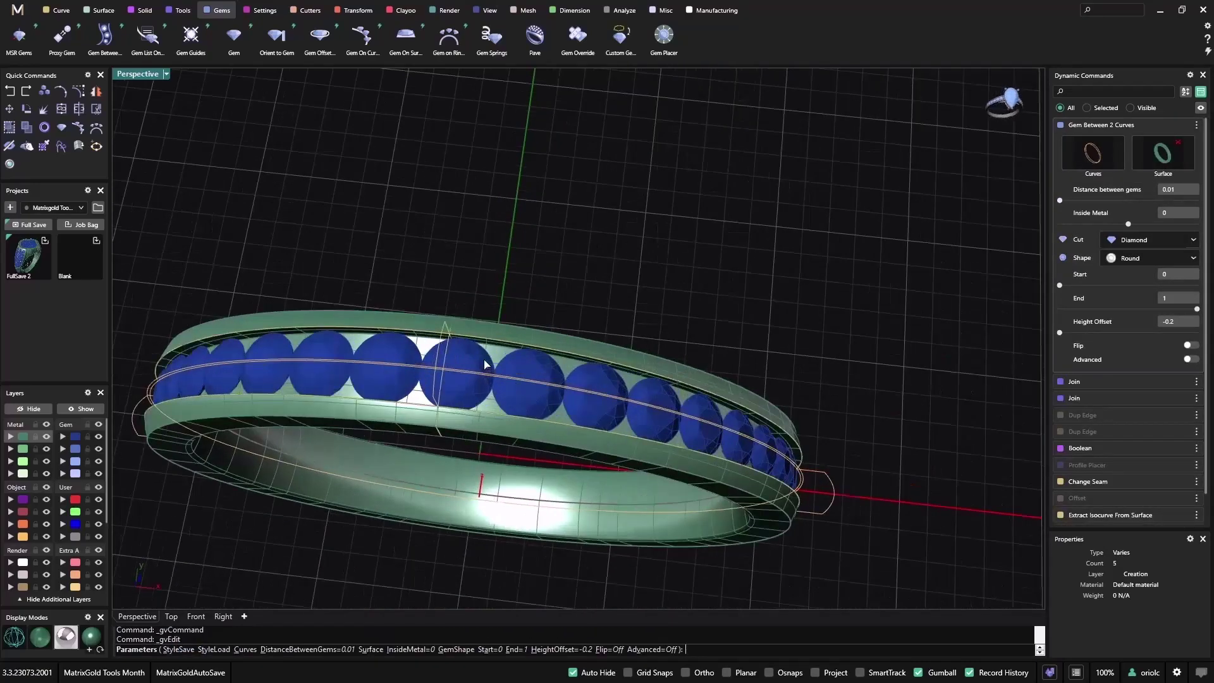
scroll(907, 239, "up", 4)
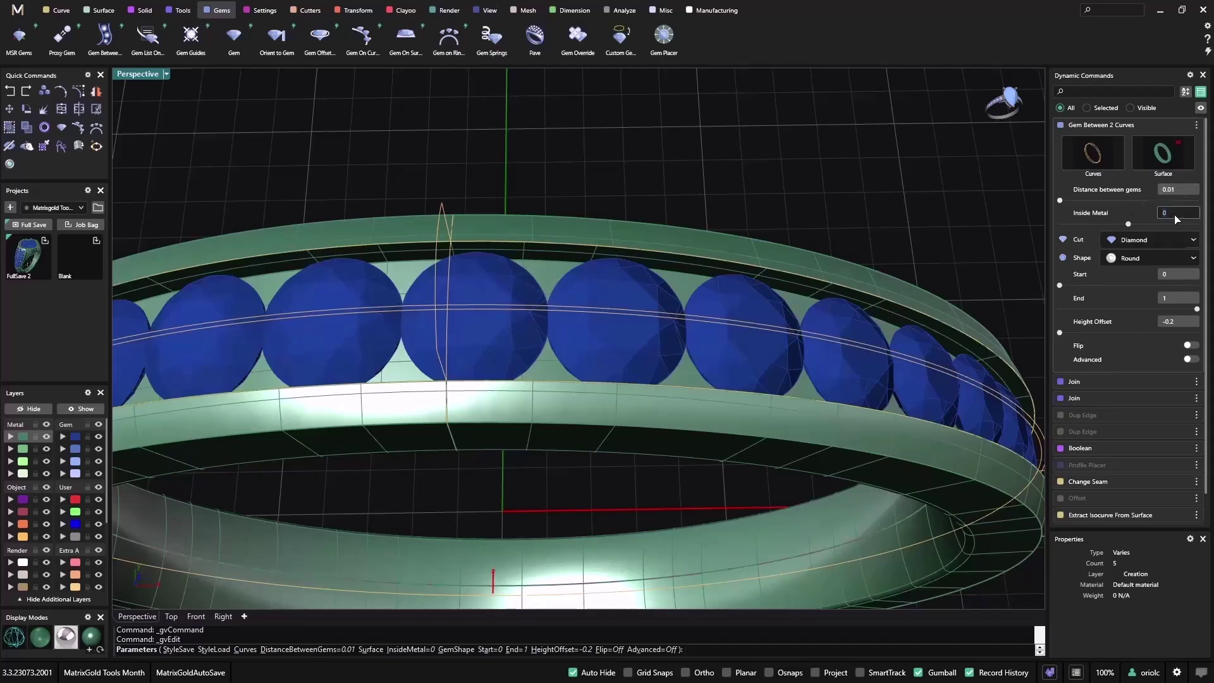
type(".4")
key("Return")
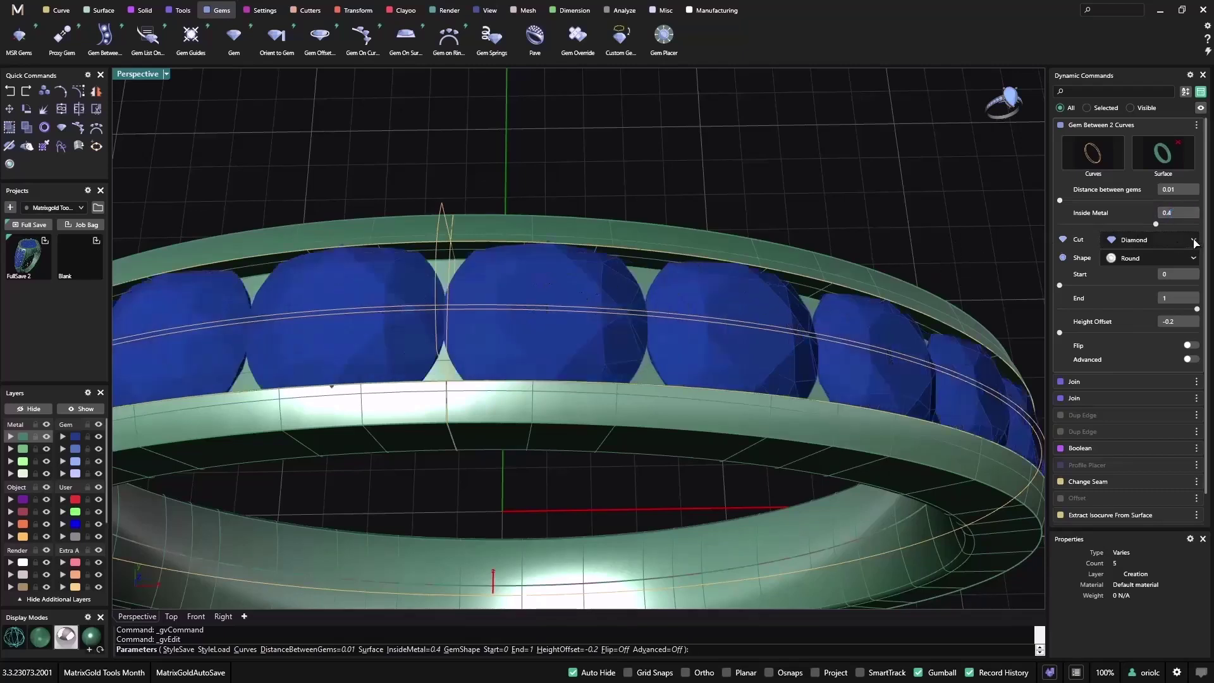
left_click(1189, 215)
type(".04")
left_click(1188, 215)
scroll(459, 279, "up", 5)
scroll(459, 278, "down", 2)
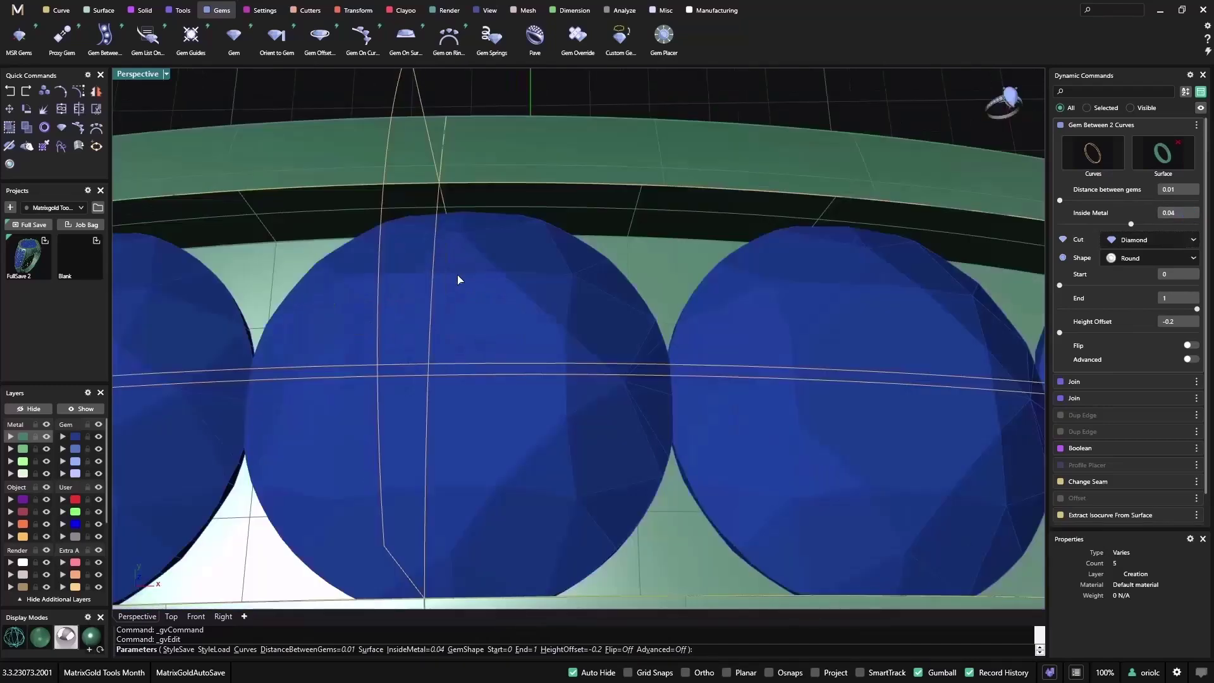
Set the gem row's inside-metal value to 0.07 and check the gems against the channel walls
scroll(459, 278, "down", 3)
left_click(1178, 212)
type(".")
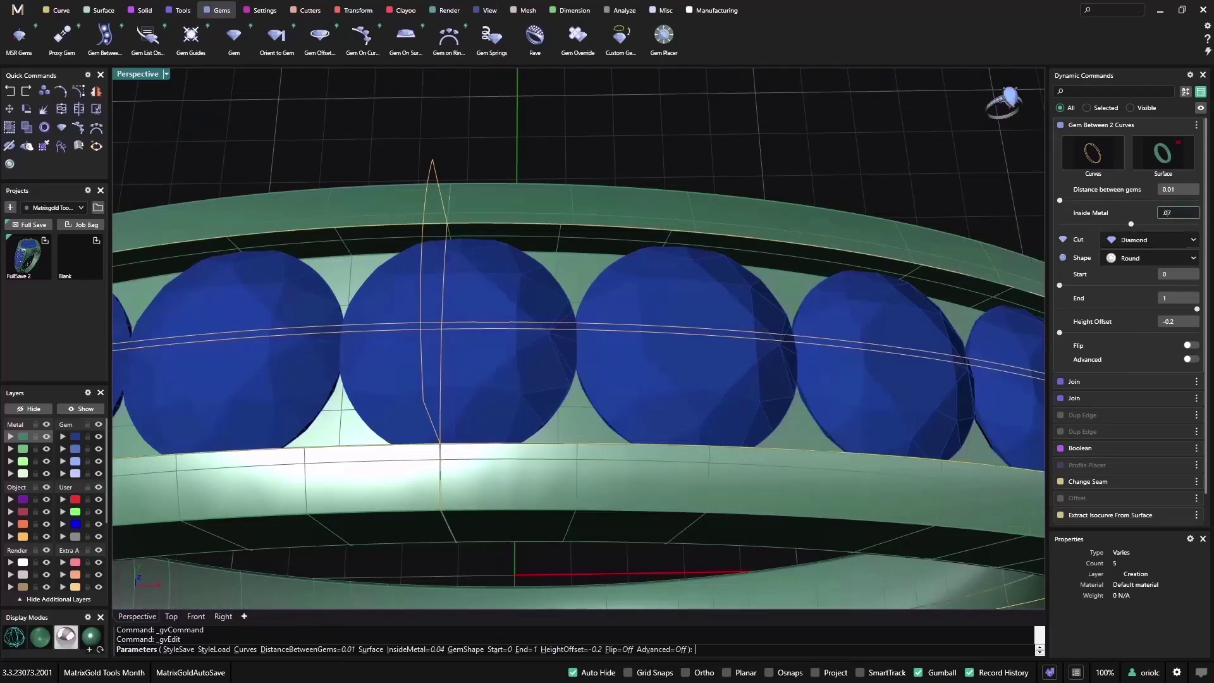
type("07")
key("Return")
scroll(676, 277, "up", 3)
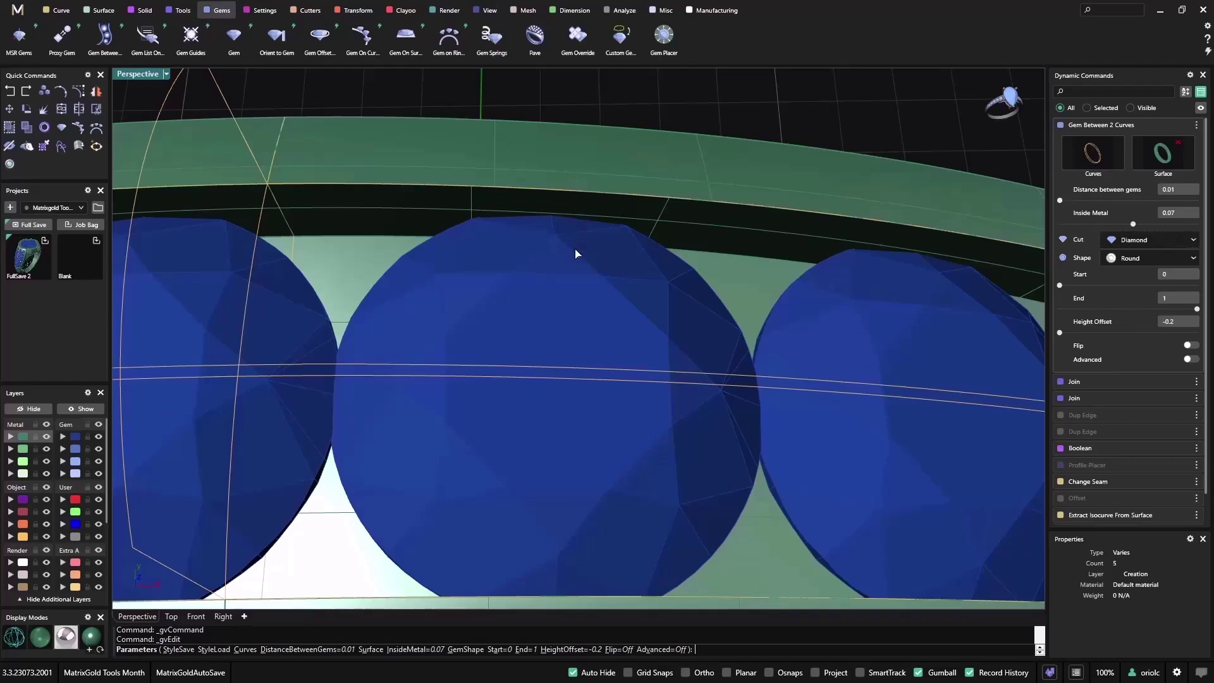
Try a distance of 0.05 between the gems and inspect the gaps between neighbouring stones
scroll(575, 249, "down", 10)
right_click_drag(562, 349, 837, 263)
scroll(622, 271, "up", 8)
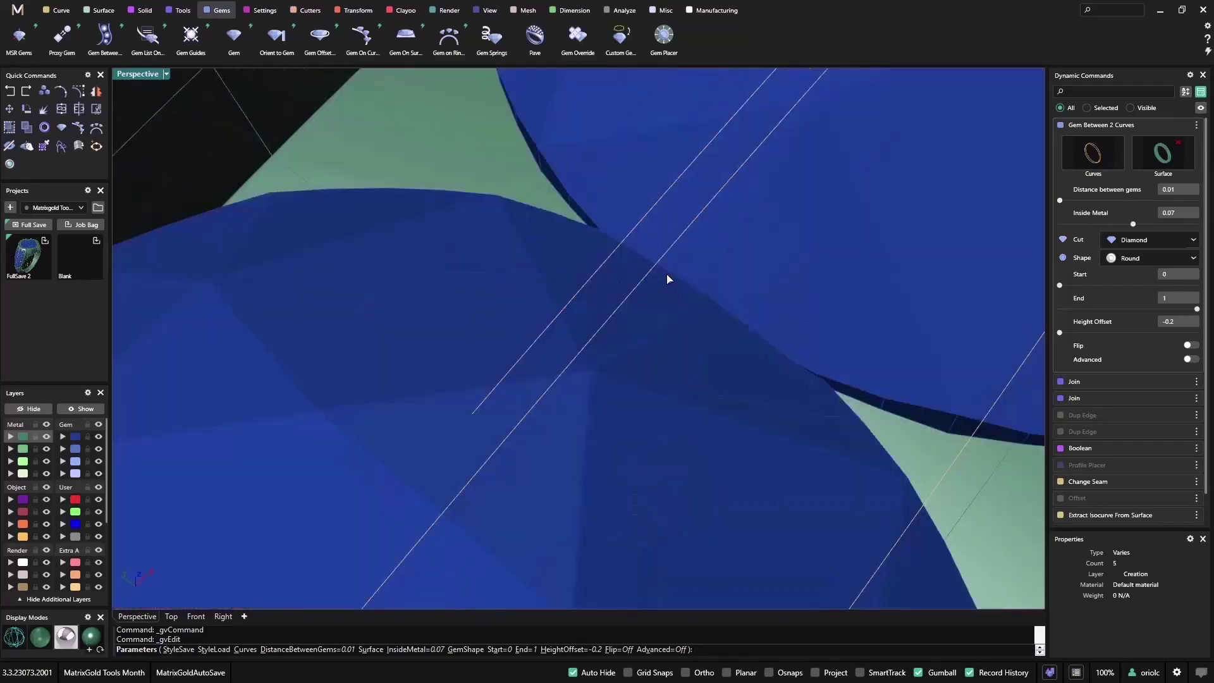
scroll(724, 328, "down", 6)
right_click_drag(723, 323, 815, 329)
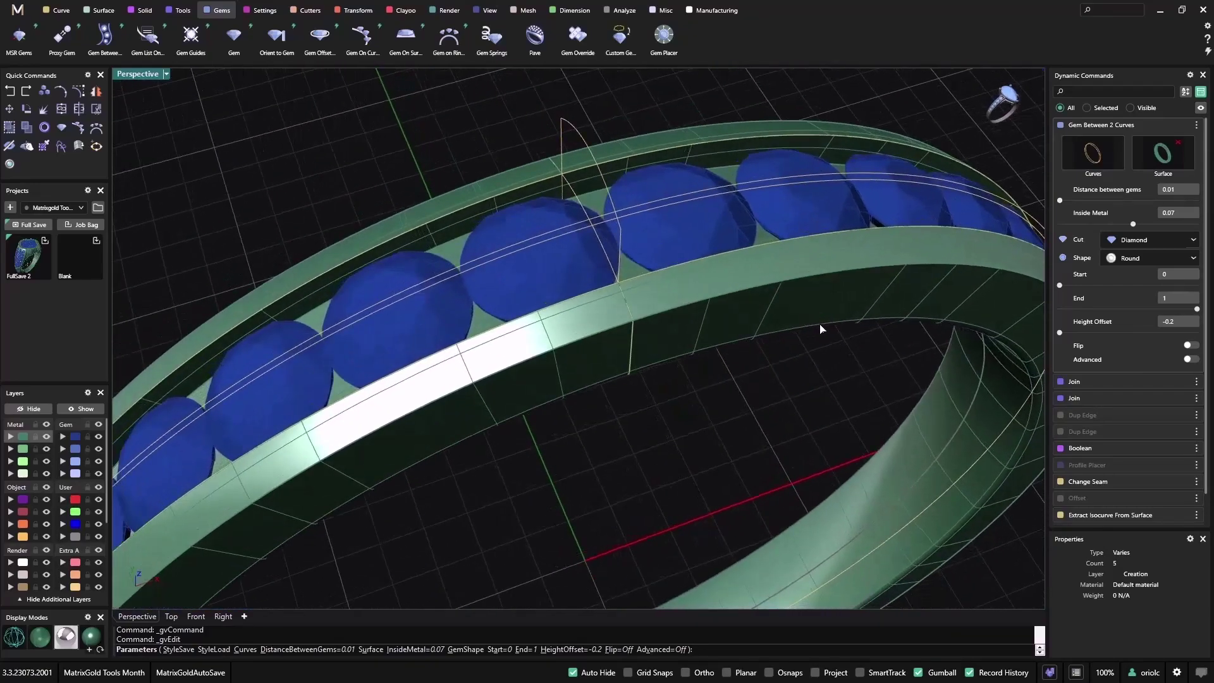
left_click(1191, 189)
type(".05")
key("Tab")
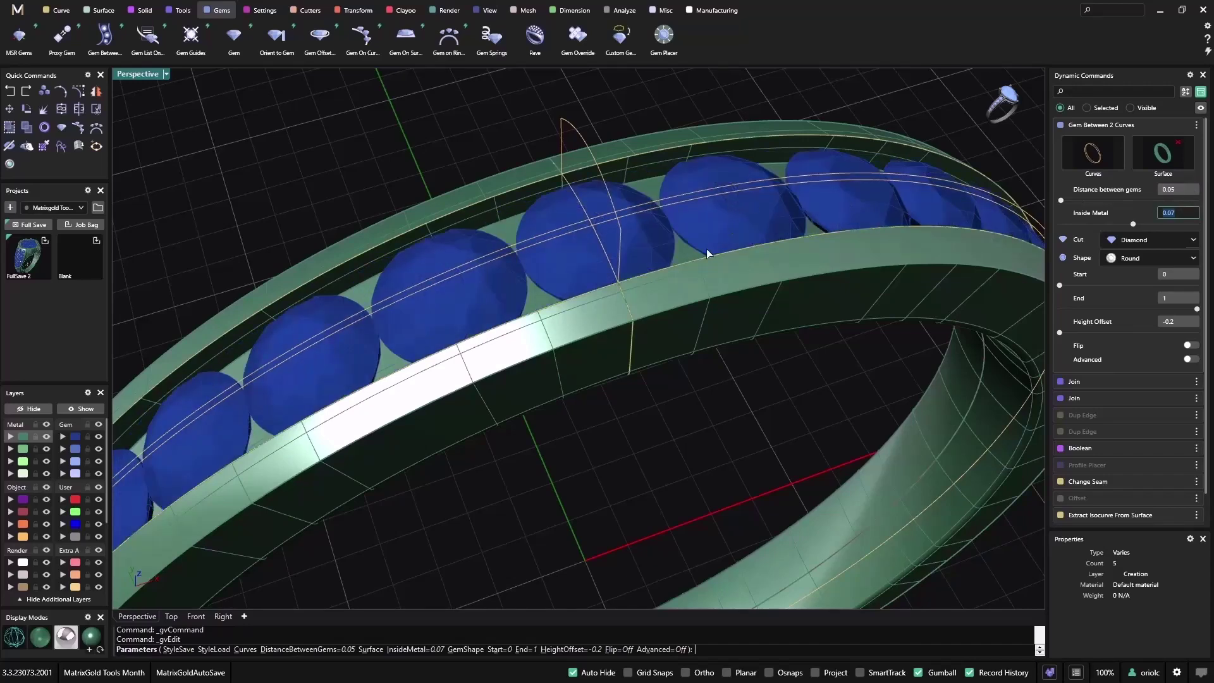
scroll(571, 258, "up", 2)
scroll(428, 282, "up", 3)
scroll(428, 284, "down", 1)
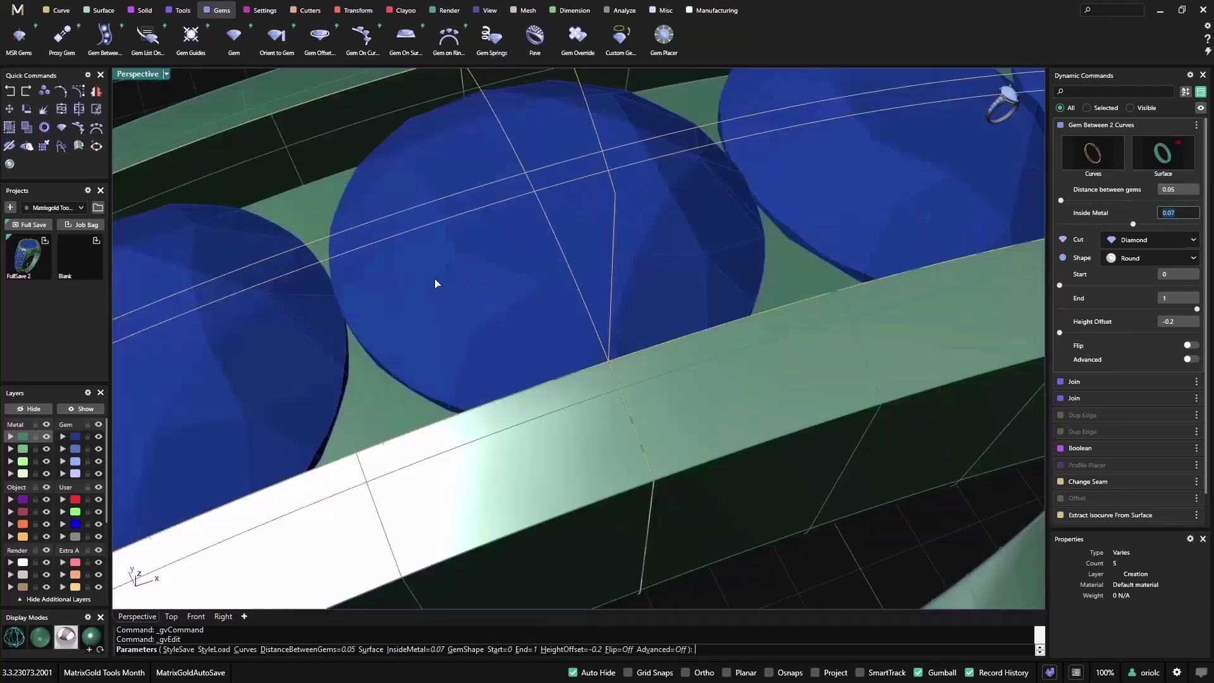
Set the distance between the gems to 0.1 and finish editing the gem row
left_click(1180, 190)
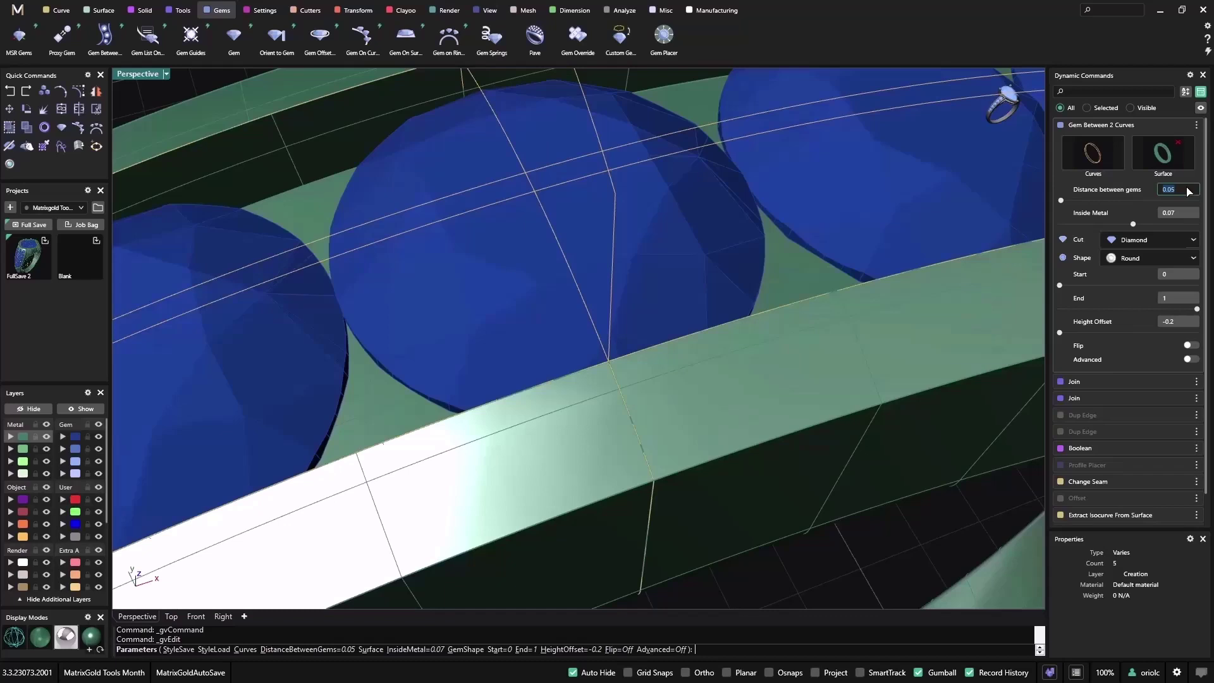
type("0.1")
key("Tab")
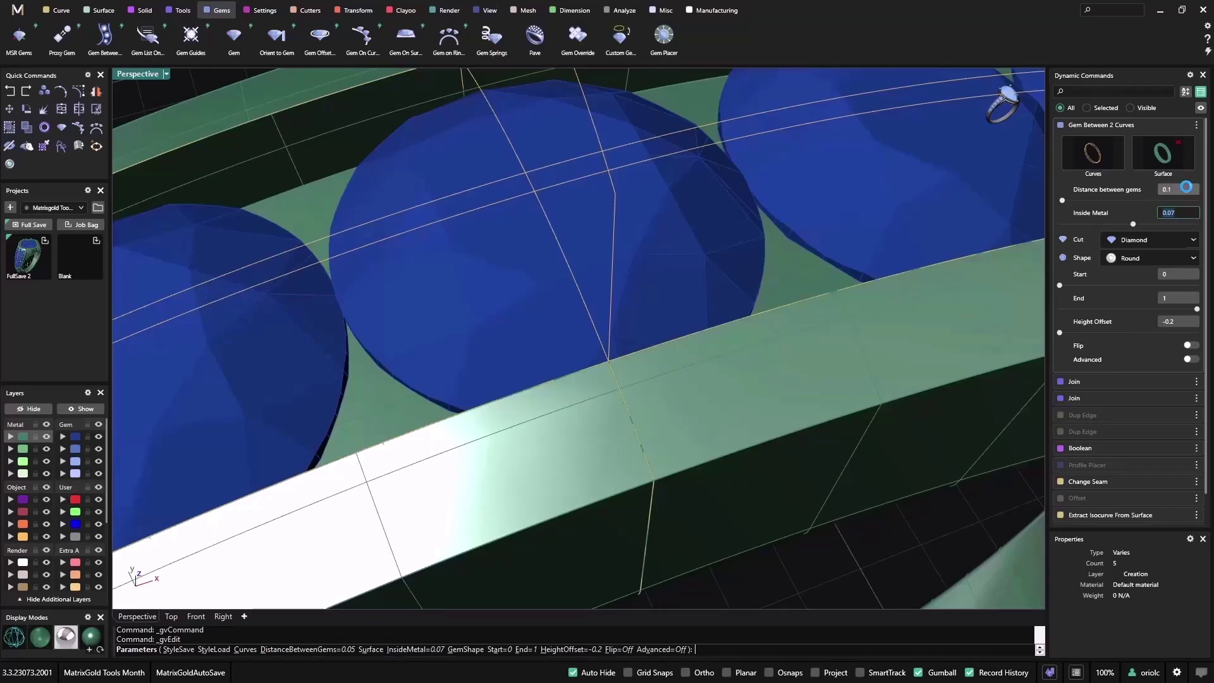
scroll(569, 304, "down", 8)
right_click_drag(583, 290, 615, 276)
scroll(378, 298, "down", 6)
scroll(615, 277, "down", 3)
right_click_drag(700, 261, 725, 129)
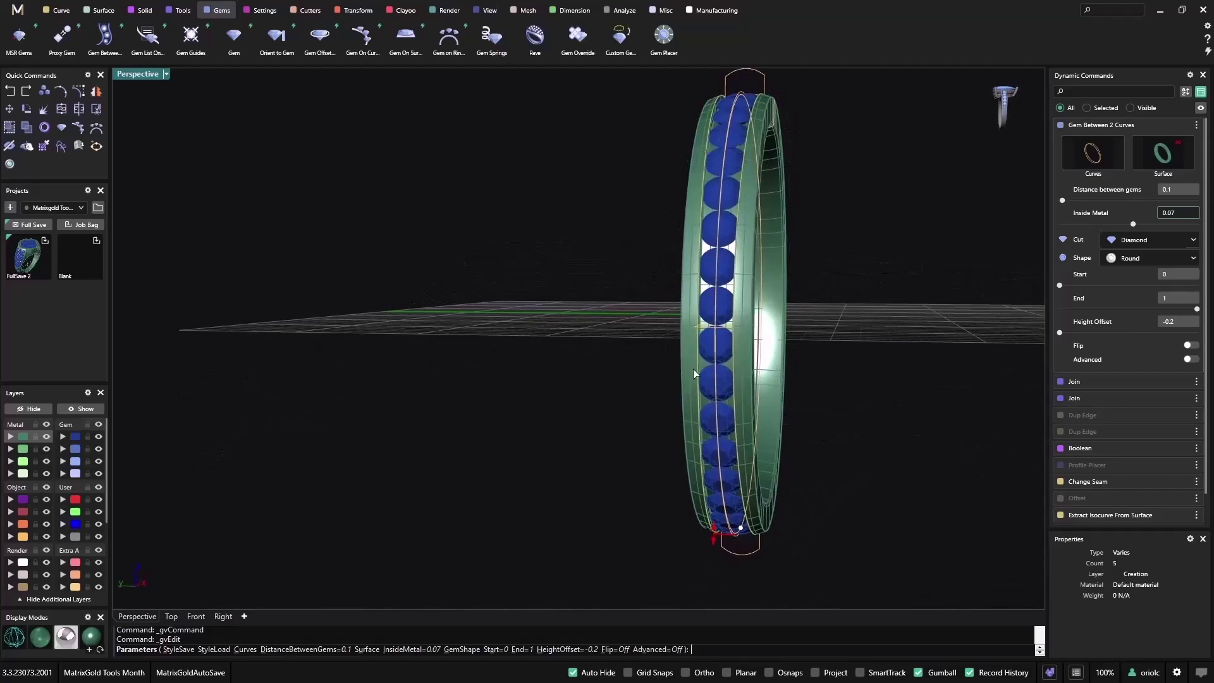
right_click_drag(863, 339, 631, 139)
right_click(779, 363)
Edit the channel cutter's profile at the top of the ring and widen it to 2.3 mm
scroll(700, 269, "up", 4)
double_click(633, 134)
left_click(1174, 225)
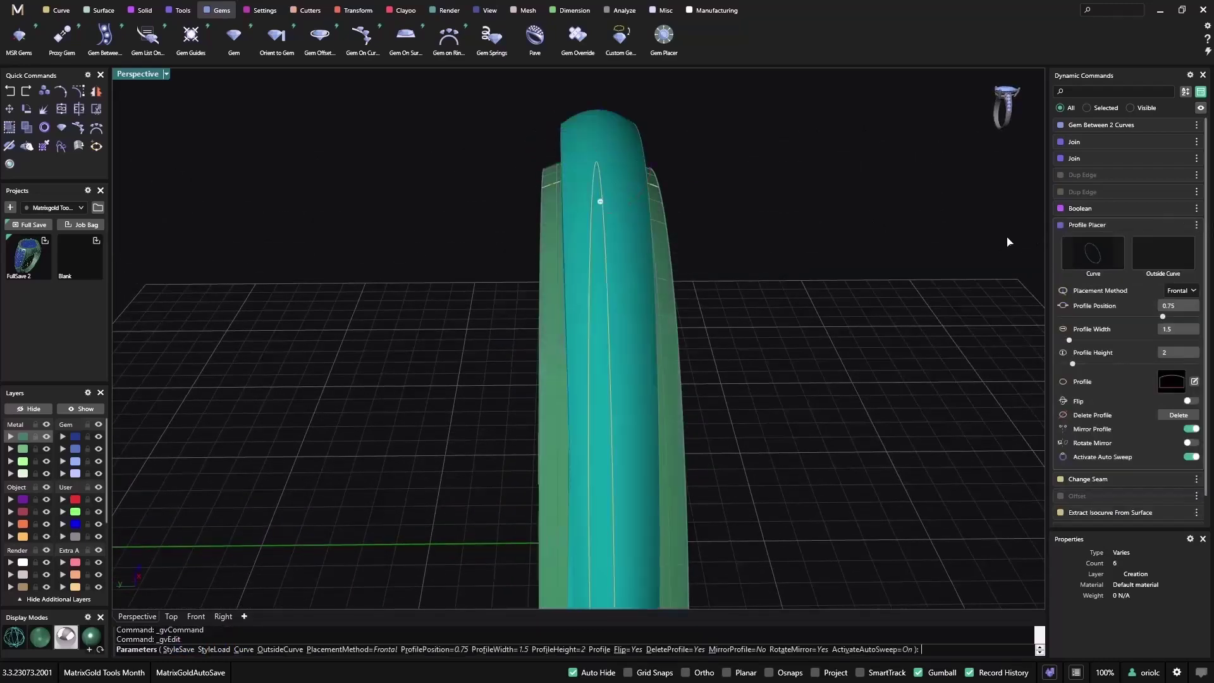
left_click(599, 201)
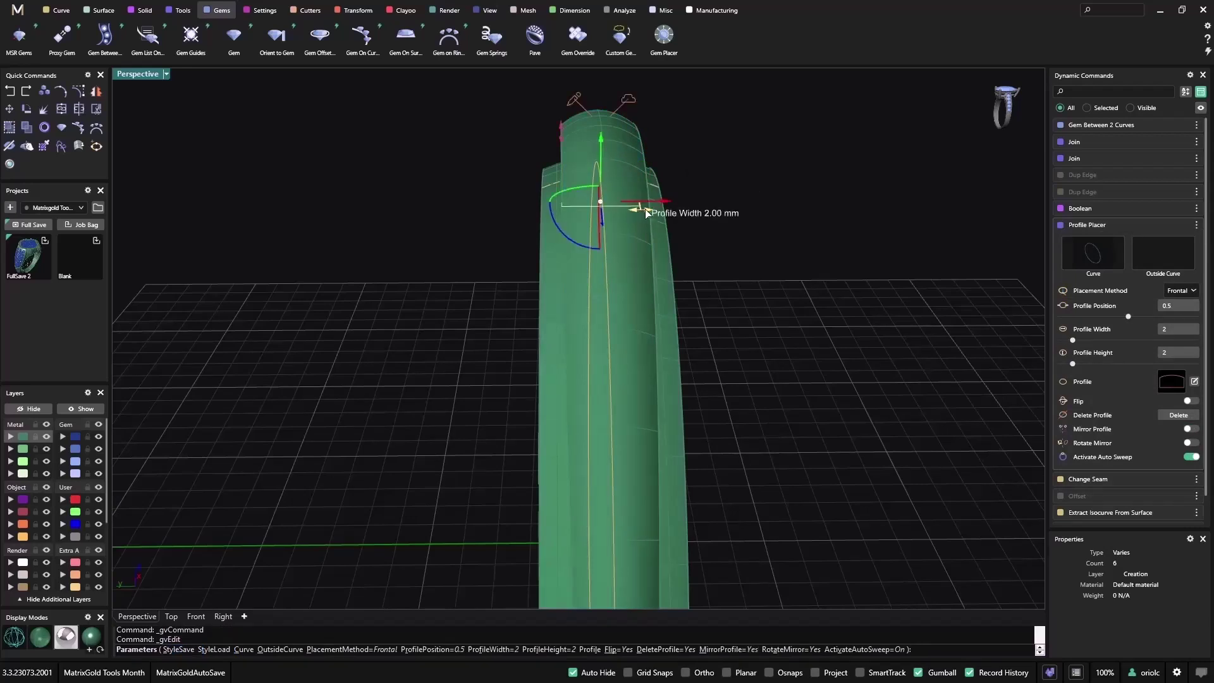
left_click_drag(648, 212, 655, 209)
right_click(874, 252)
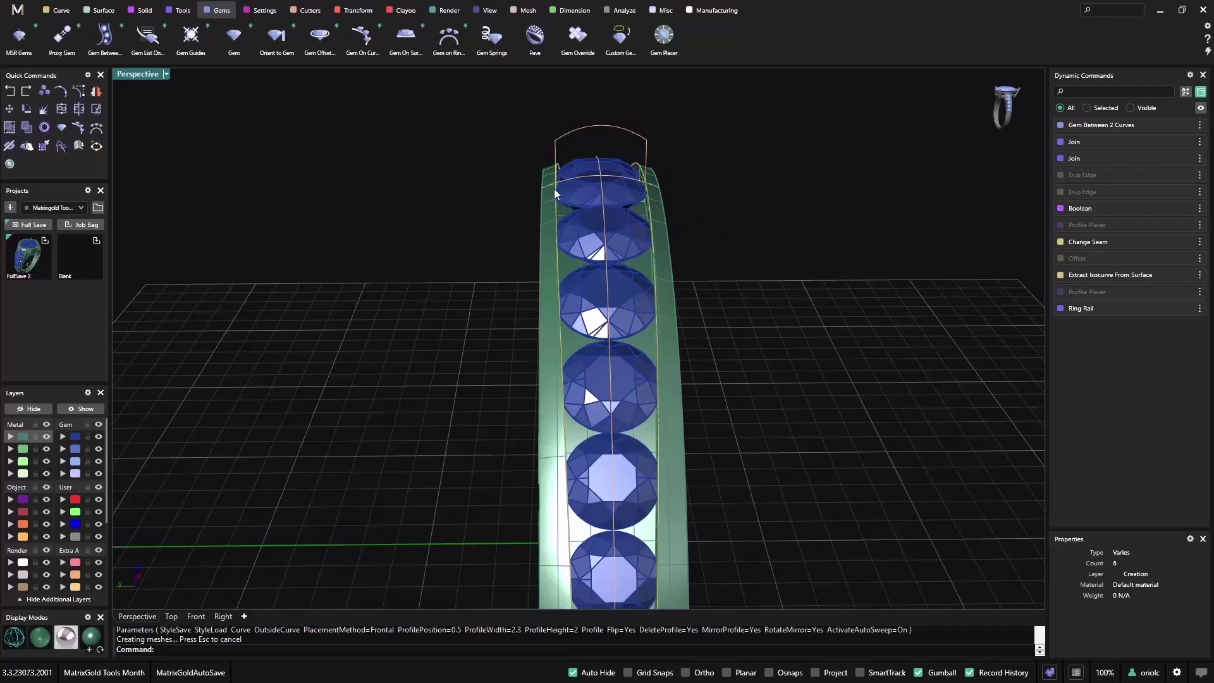
Edit the ring band's base profile at the top of the ring and widen it to 3.4 mm
left_click(580, 177)
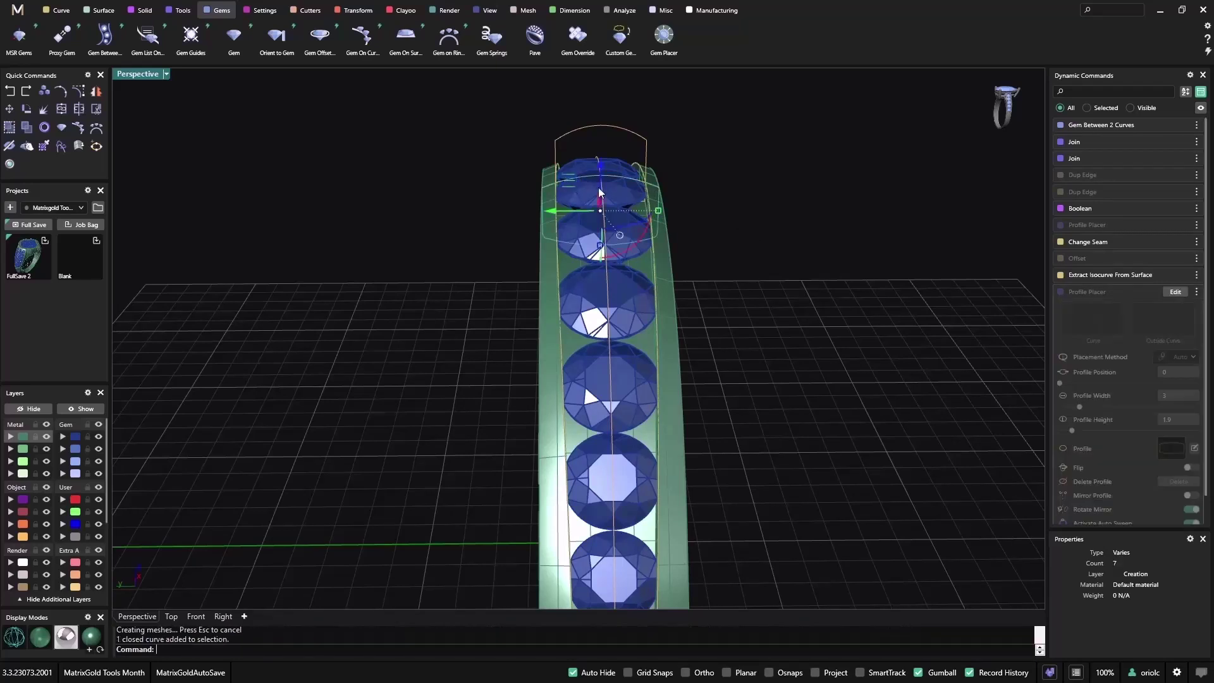
left_click(1174, 293)
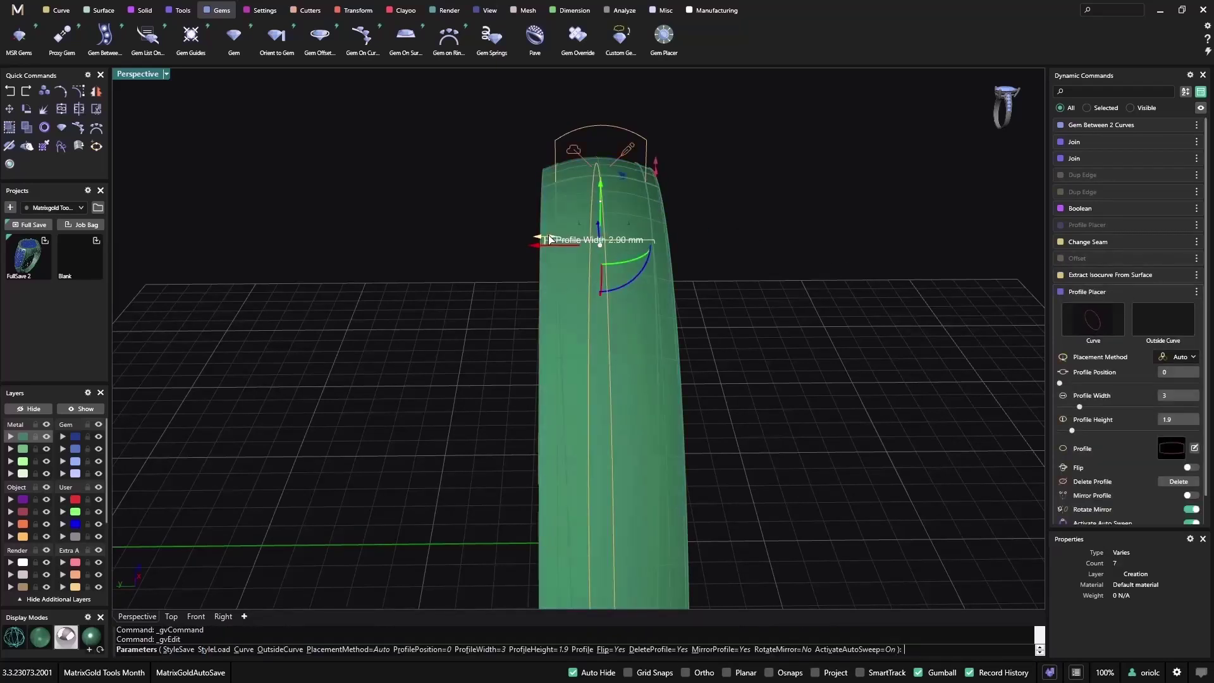
left_click_drag(548, 239, 530, 237)
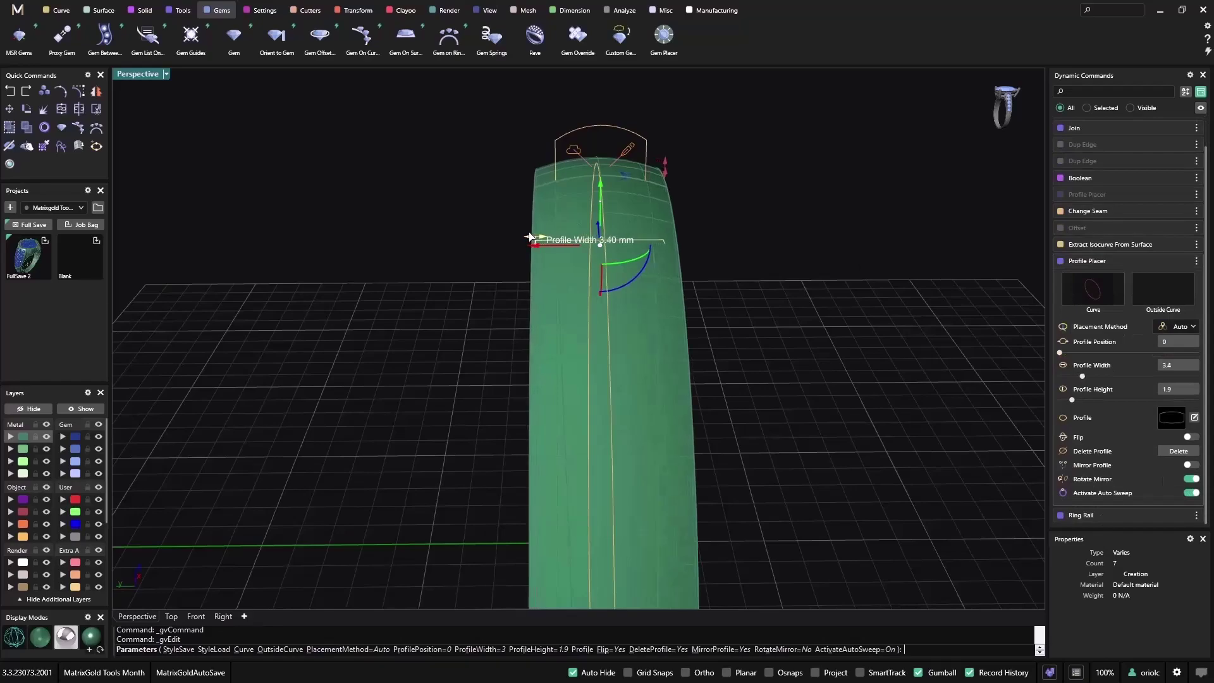
right_click(841, 260)
scroll(789, 233, "down", 2)
right_click_drag(810, 249, 625, 253)
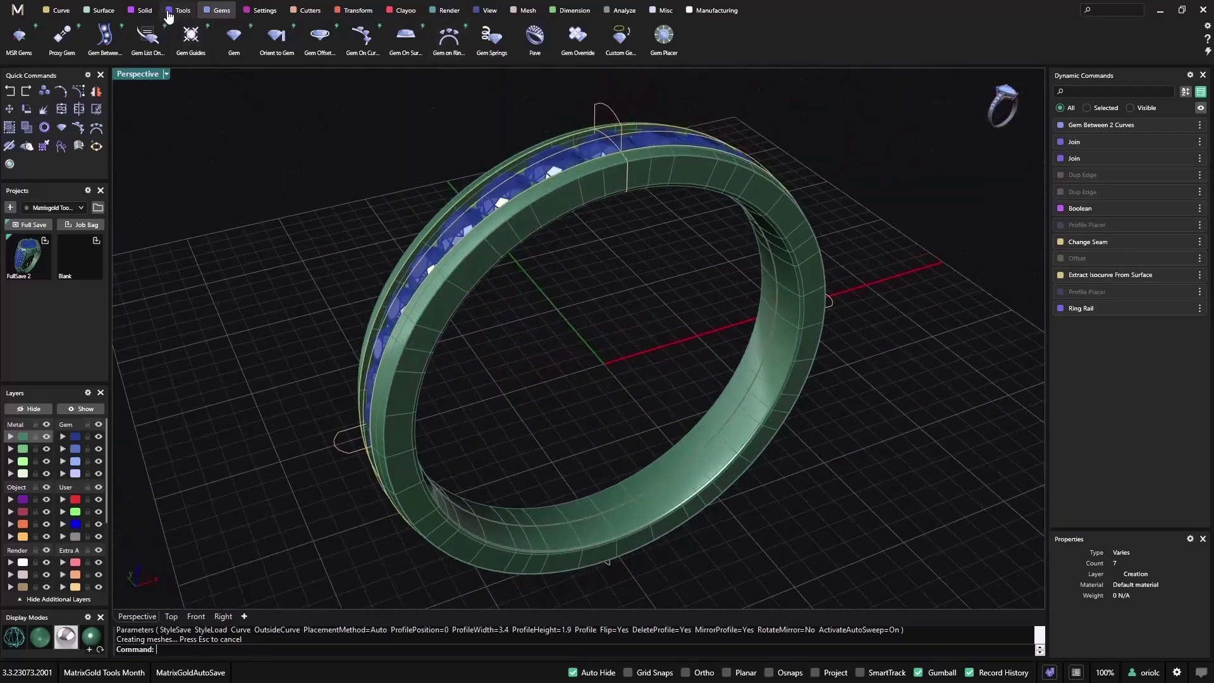
Generate a Tech Report for the ring, review its stone list and metal summary, and close it
left_click(180, 10)
left_click(922, 36)
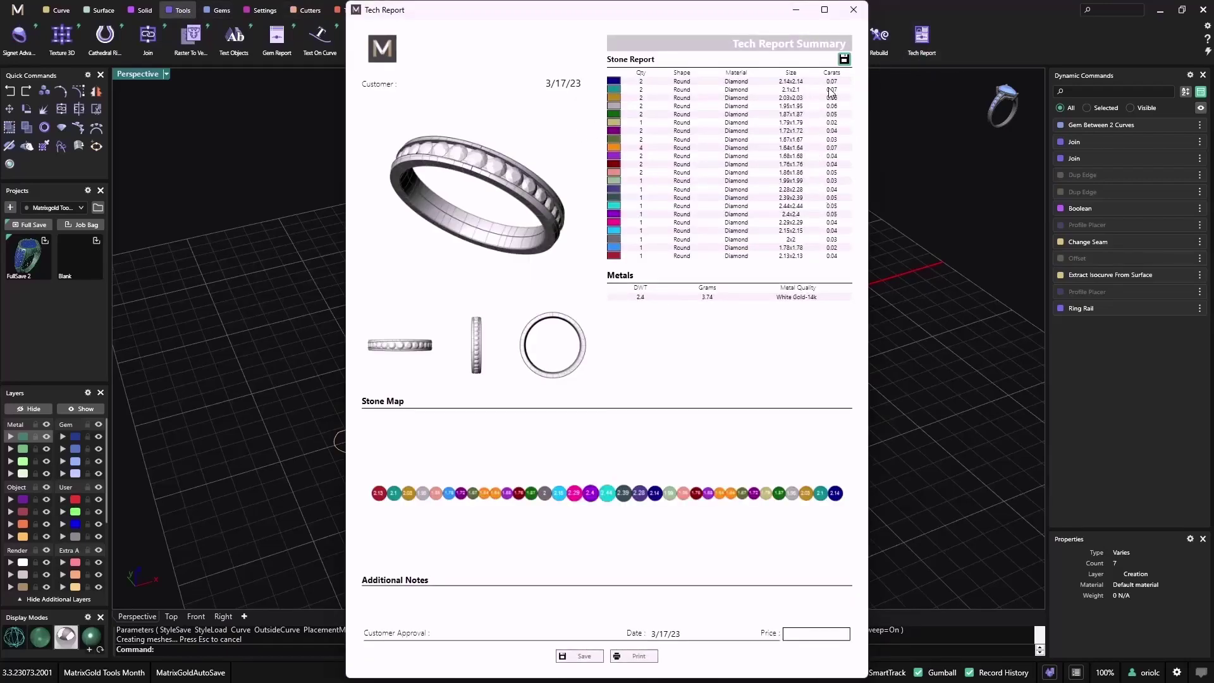
left_click(854, 9)
Edit the ring rail and change the finger size to US 7
mouse_move(1178, 311)
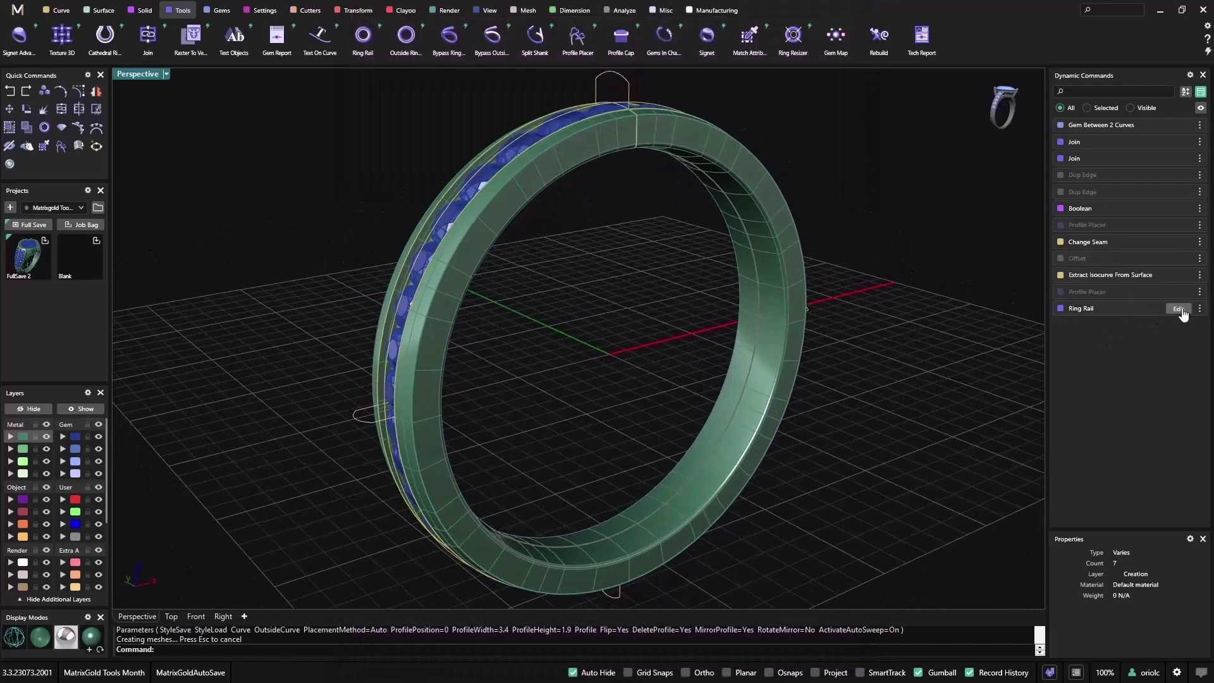
left_click(1178, 309)
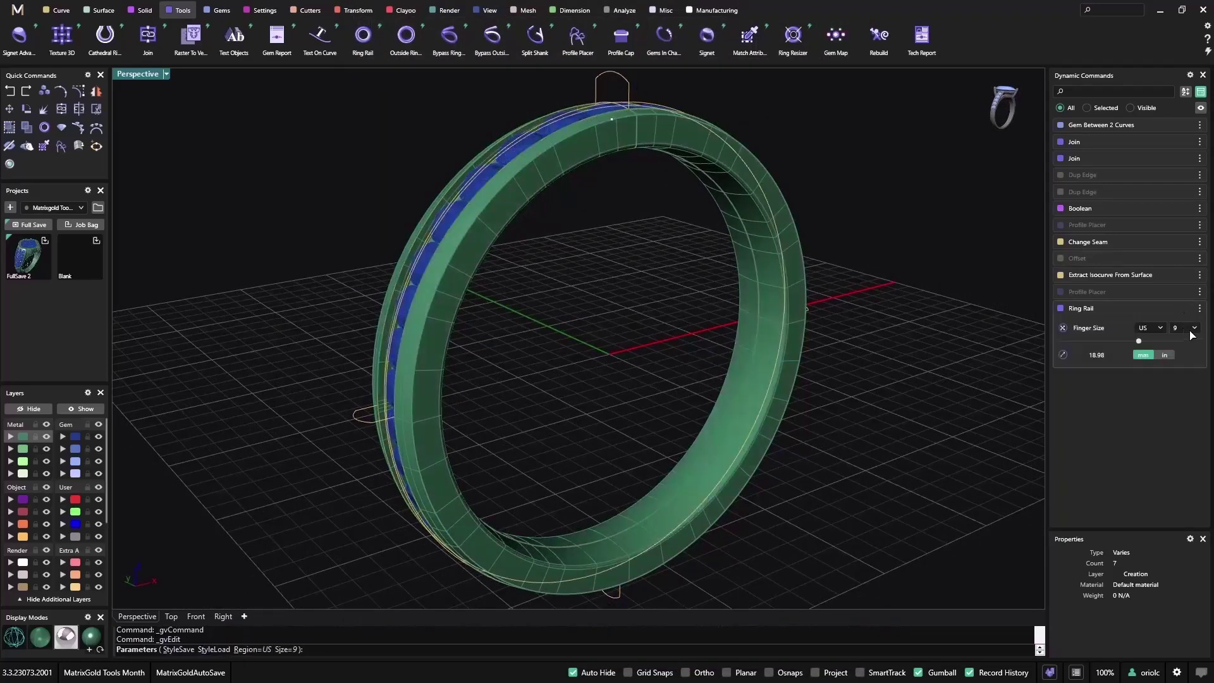
left_click(1188, 327)
scroll(1180, 383, "up", 3)
left_click(1176, 385)
right_click_drag(629, 341, 629, 284)
key("Return")
Edit the gem row on the resized ring, setting the height offset to -0.18 and the distance between gems to 0.12
right_click_drag(658, 411, 627, 302)
scroll(614, 290, "up", 5)
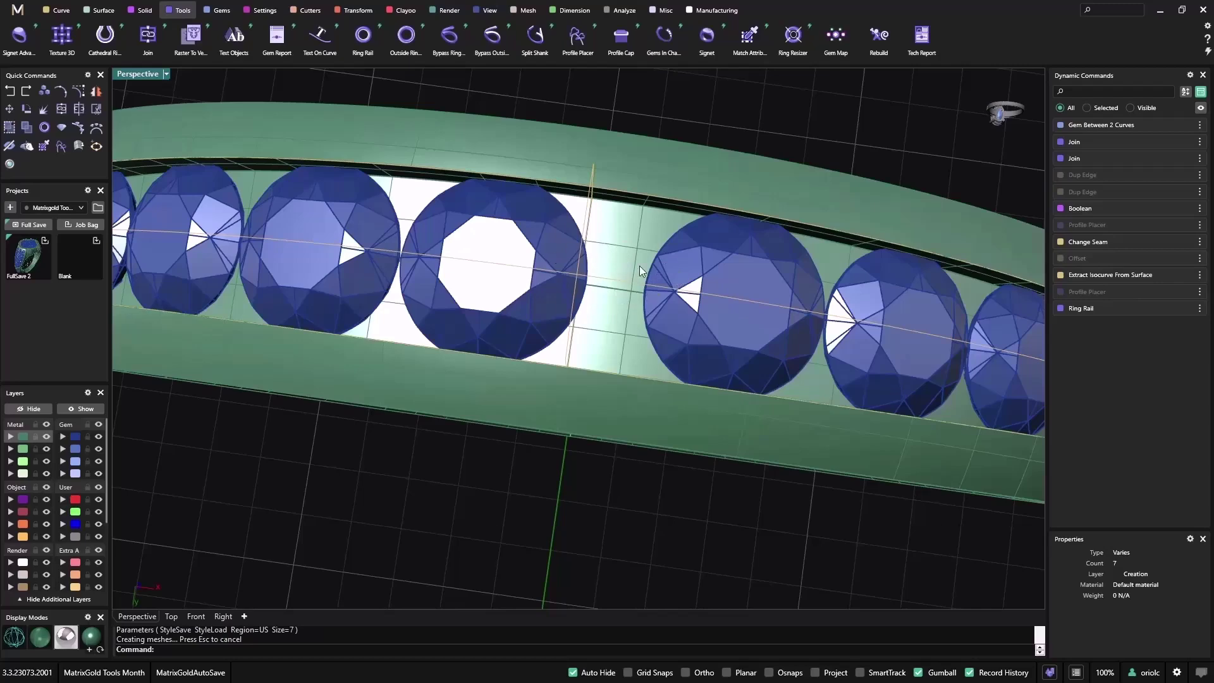
right_click_drag(634, 210, 663, 160)
right_click_drag(620, 365, 631, 260)
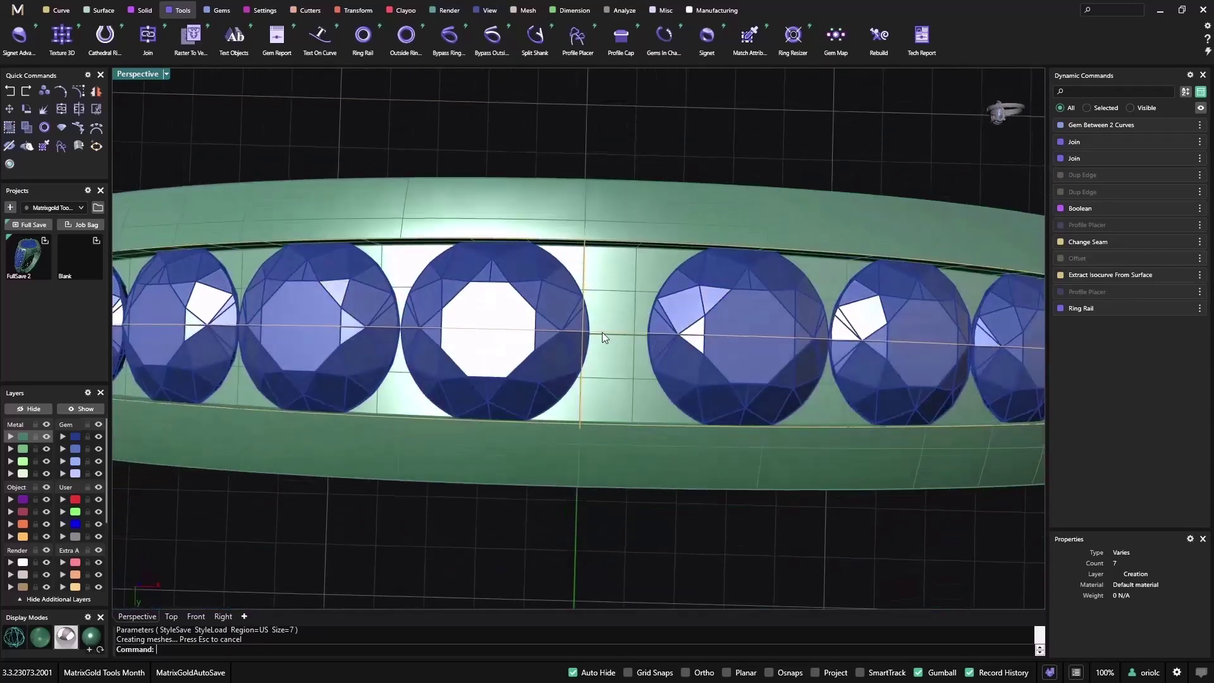
left_click(1176, 130)
left_click(1178, 126)
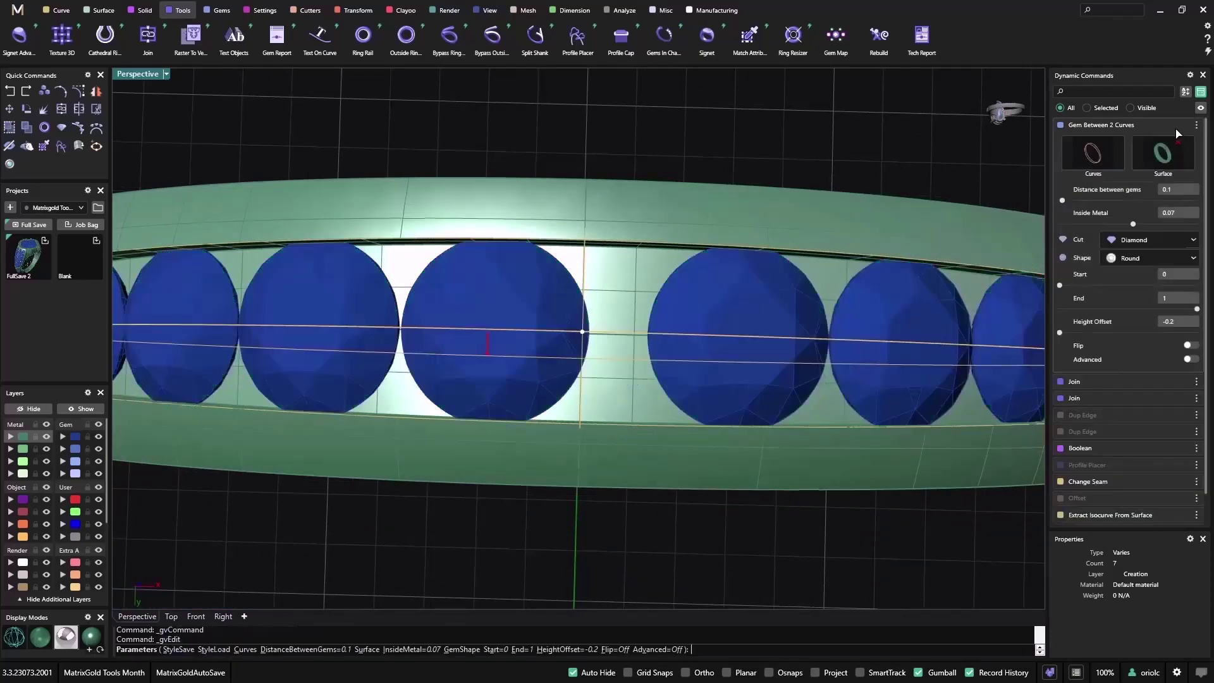
right_click_drag(775, 272, 917, 260)
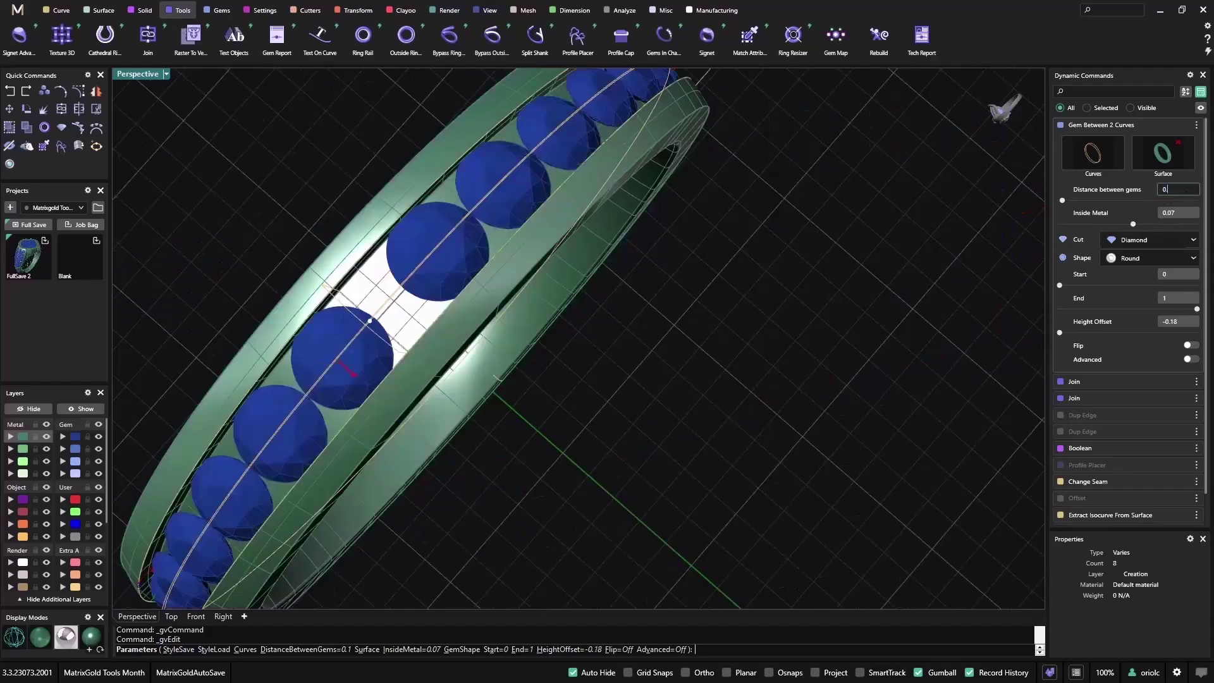
left_click(1178, 189)
type("0")
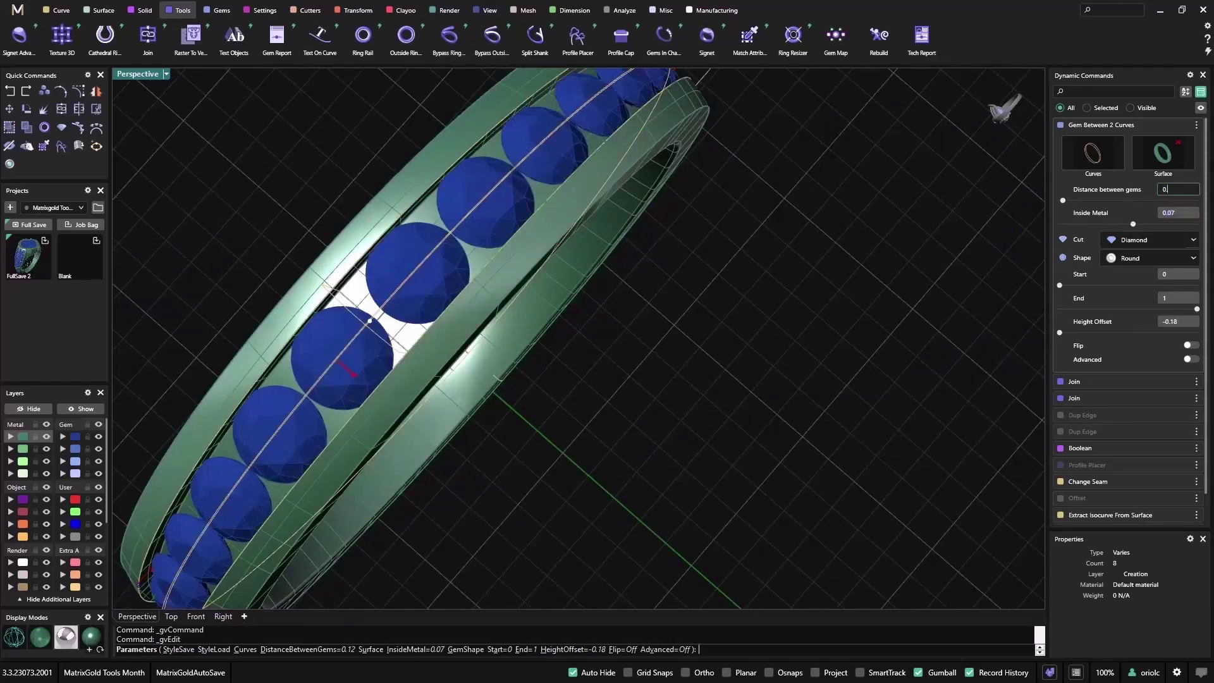
key("Tab")
scroll(678, 258, "down", 7)
right_click_drag(728, 196, 678, 317)
key("Return")
Open Render Studio and apply the Rose Gold-14k_Matte render metal to the ring band
left_click(448, 11)
left_click(19, 35)
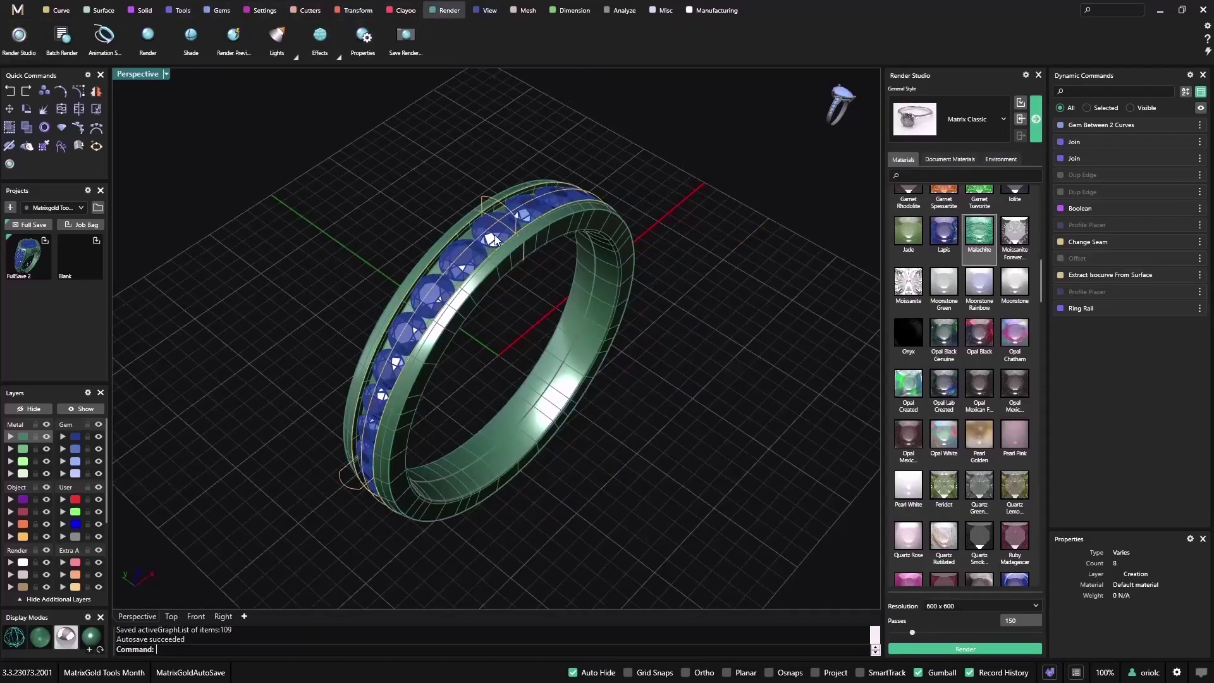
scroll(946, 419, "up", 10)
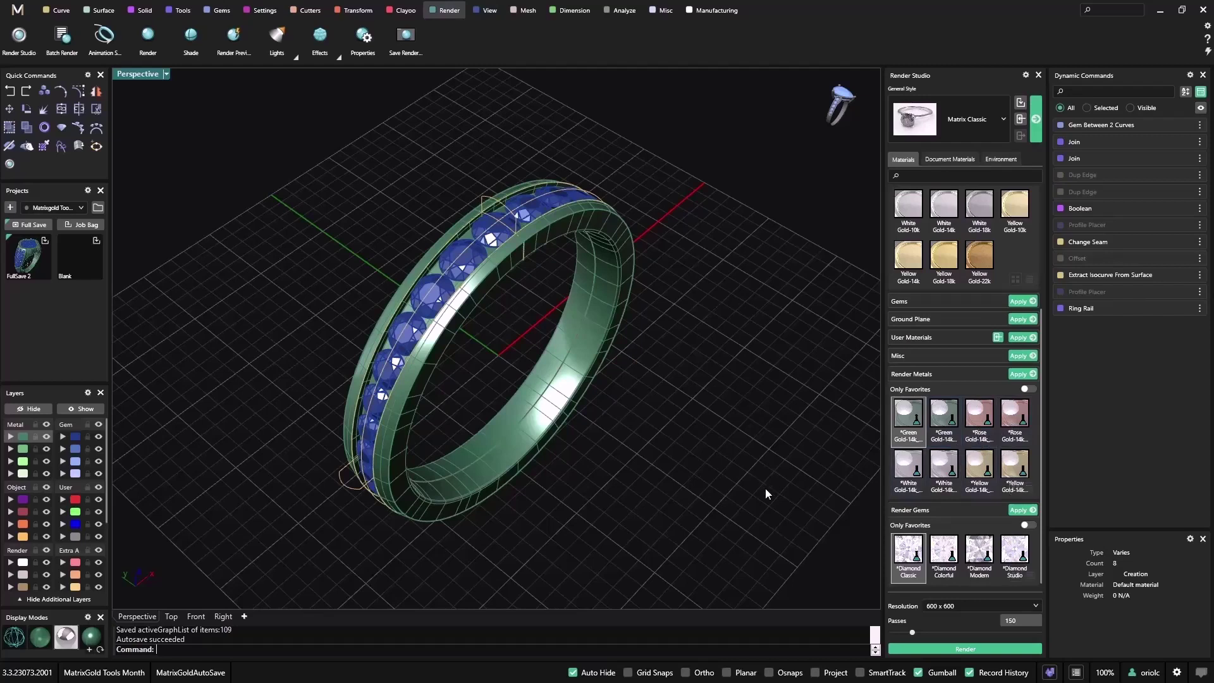
left_click(575, 364)
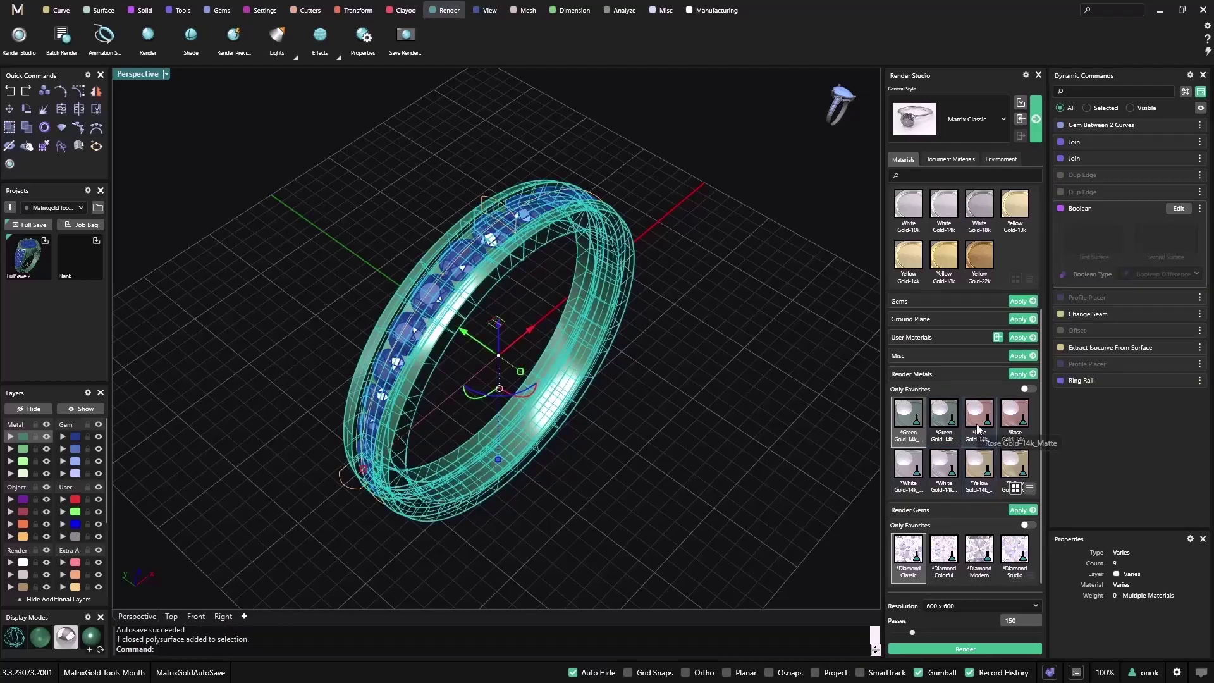
right_click(980, 426)
left_click(1033, 437)
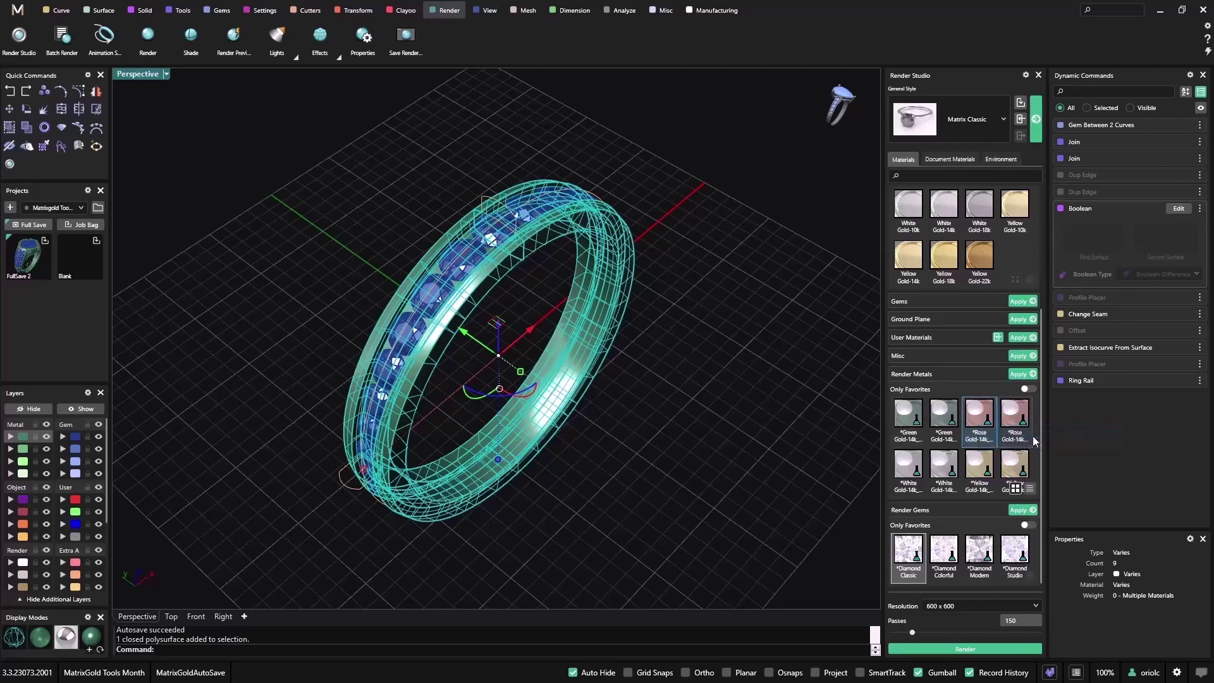
Select all the gems on the Gem 01 layer and apply the Diamond Classic render material to them
left_click(77, 438)
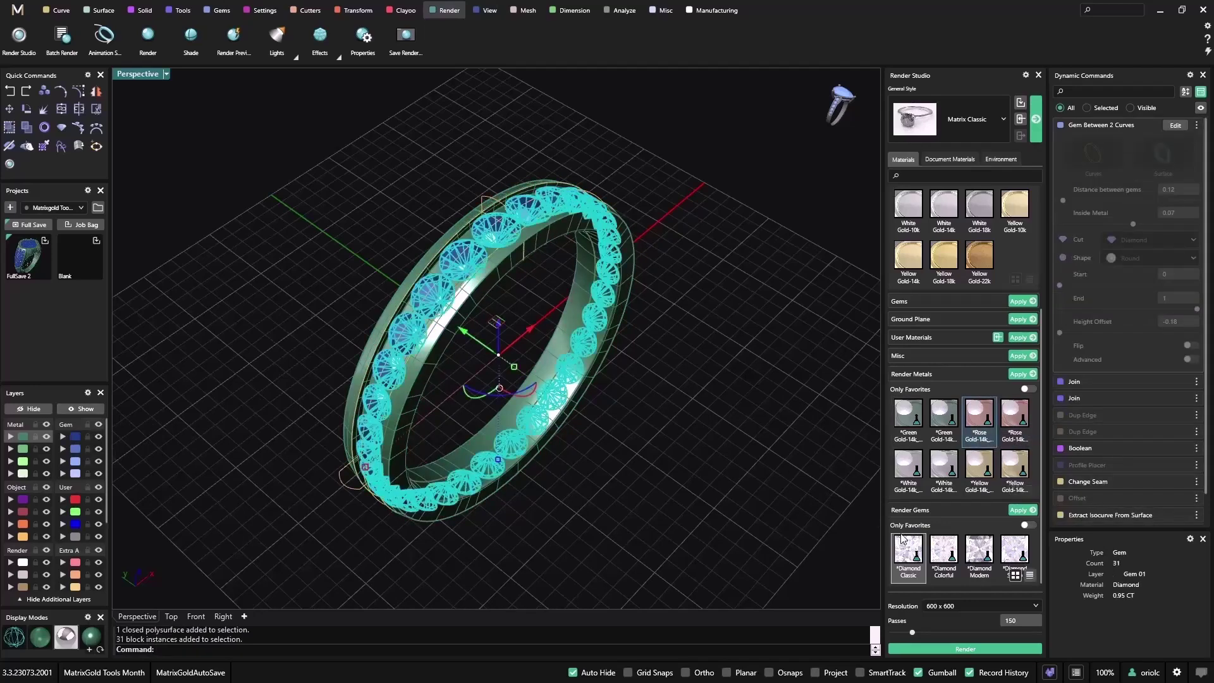
right_click(911, 555)
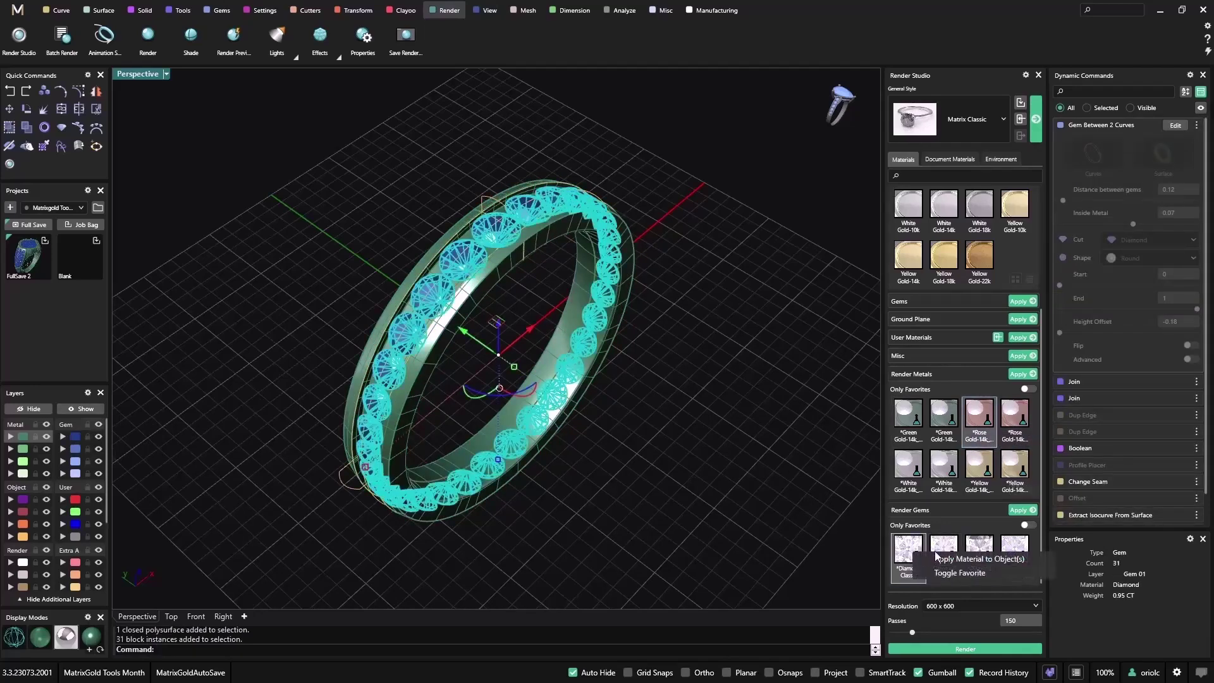
left_click(939, 559)
Render the ring with 500 passes and the NVIDIA denoiser enabled, and close the render window after viewing it
left_click(979, 653)
left_click(981, 651)
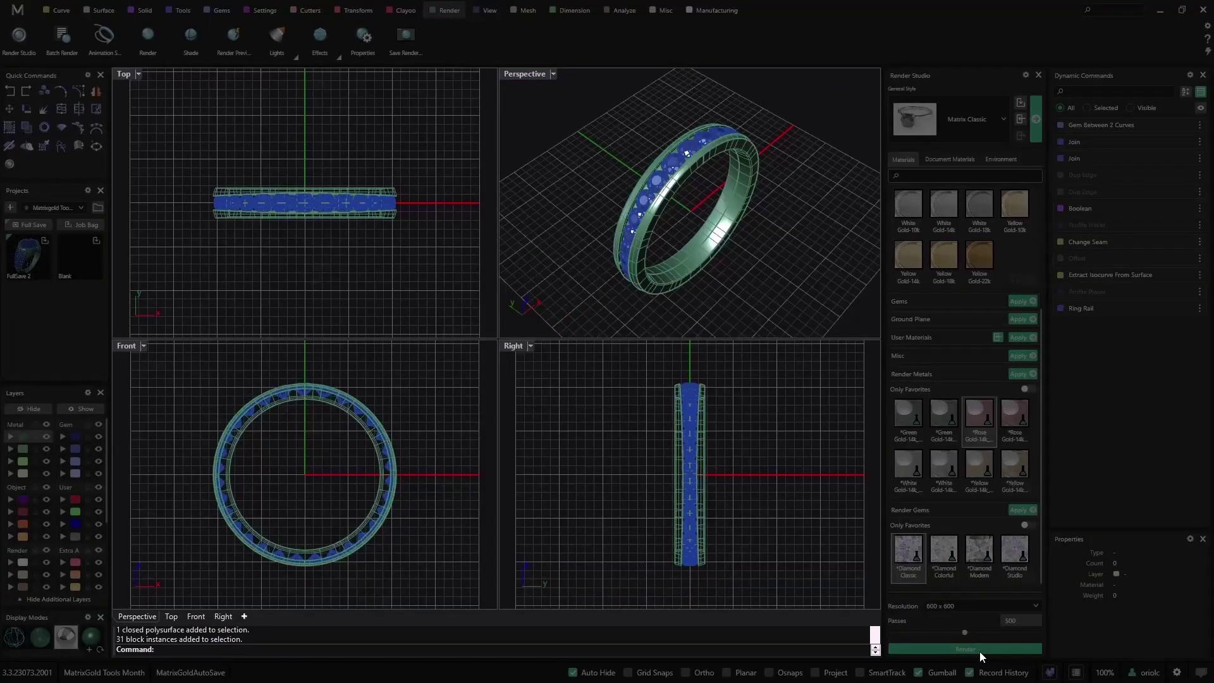
left_click(318, 225)
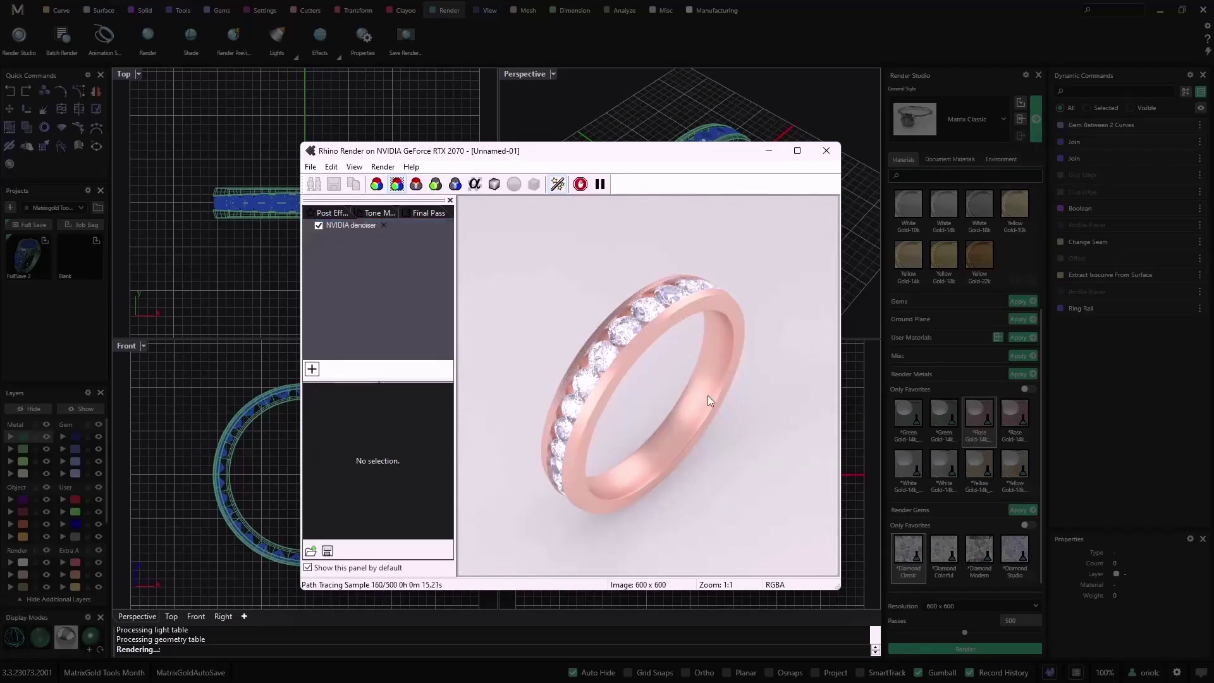
left_click(827, 150)
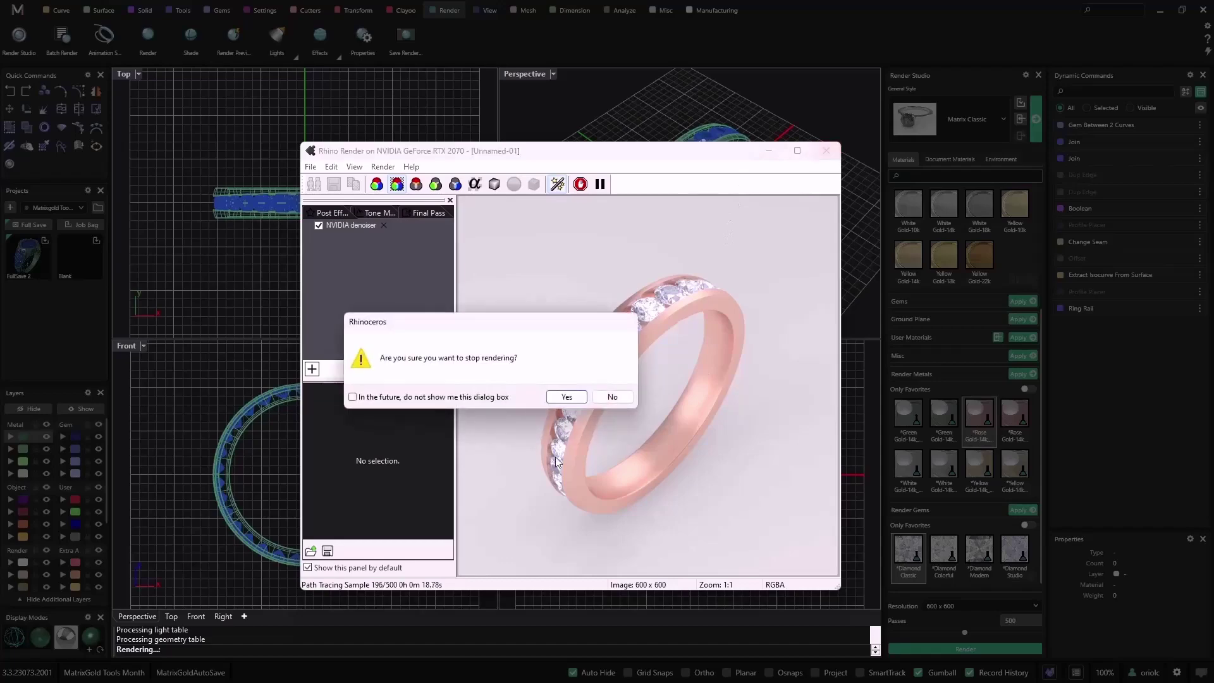
left_click(632, 397)
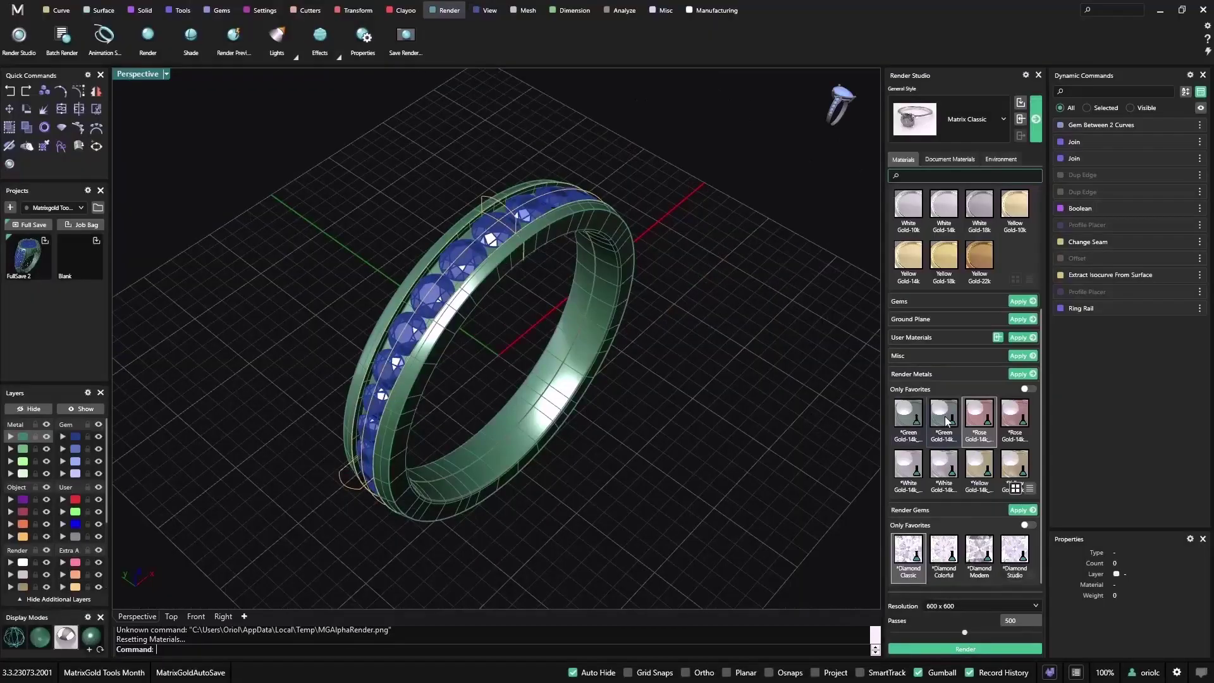
Replace the band's material with the other 14k rose gold render metal, beside the matte one
left_click(605, 338)
right_click(1011, 416)
left_click(1052, 419)
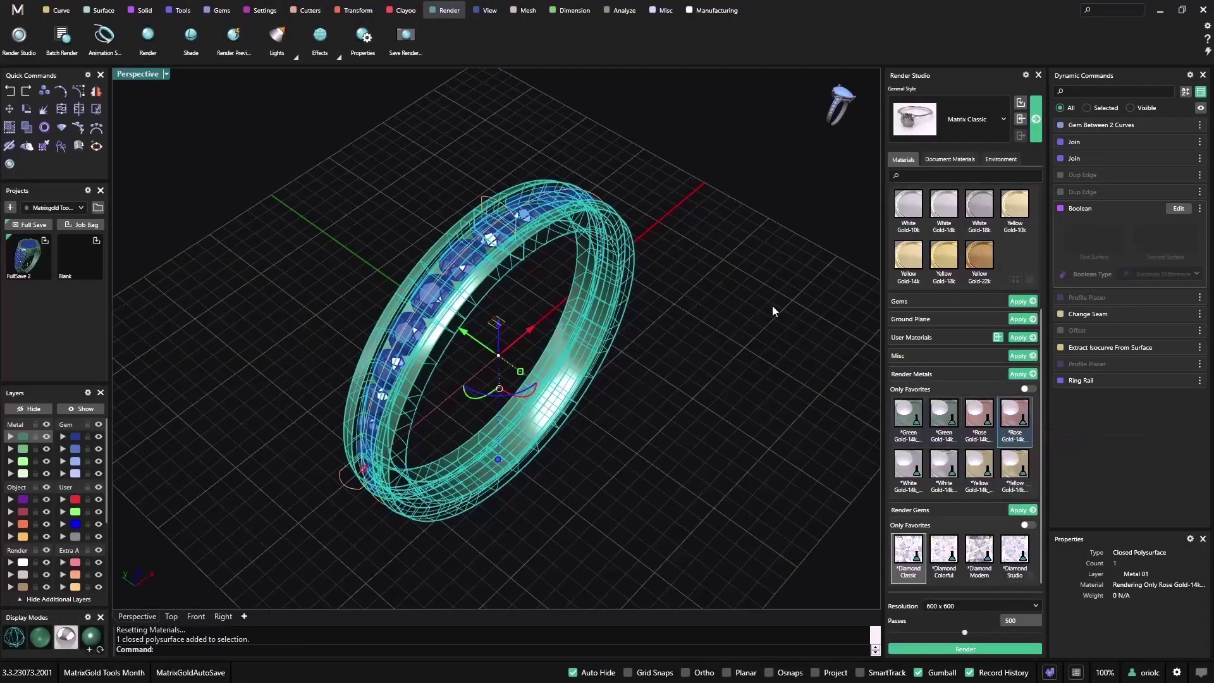
Apply the Matrix Classic style to the scene and start another render of the ring
left_click(1037, 120)
left_click(967, 649)
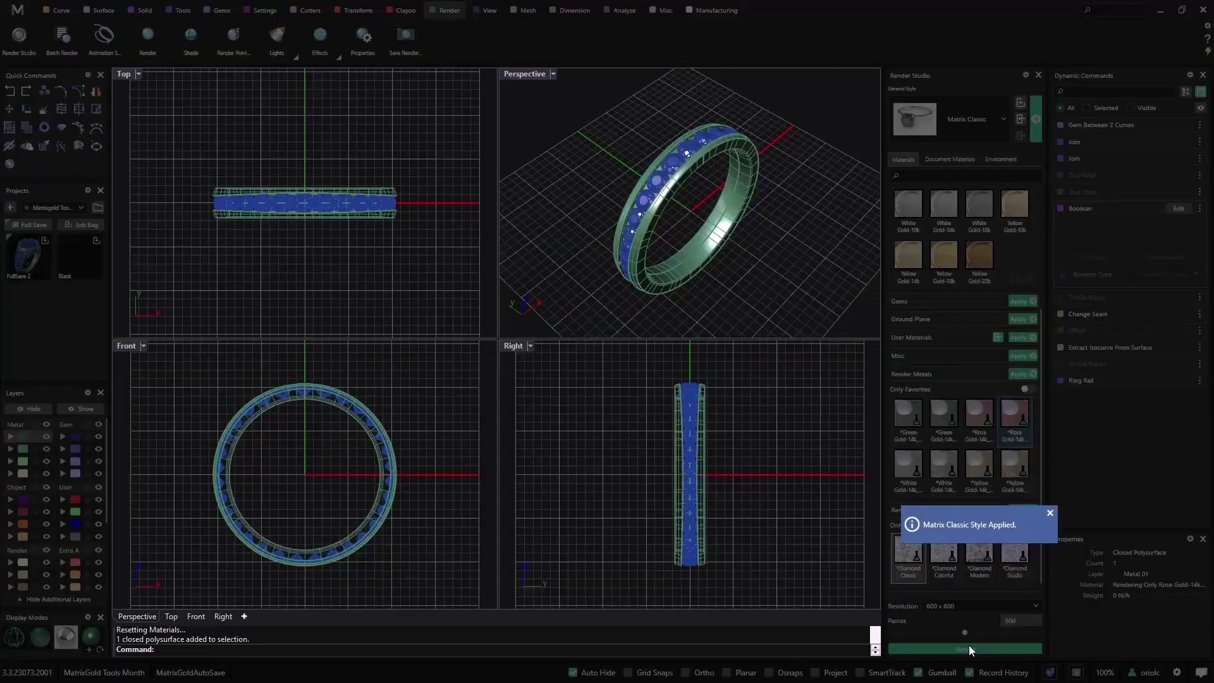